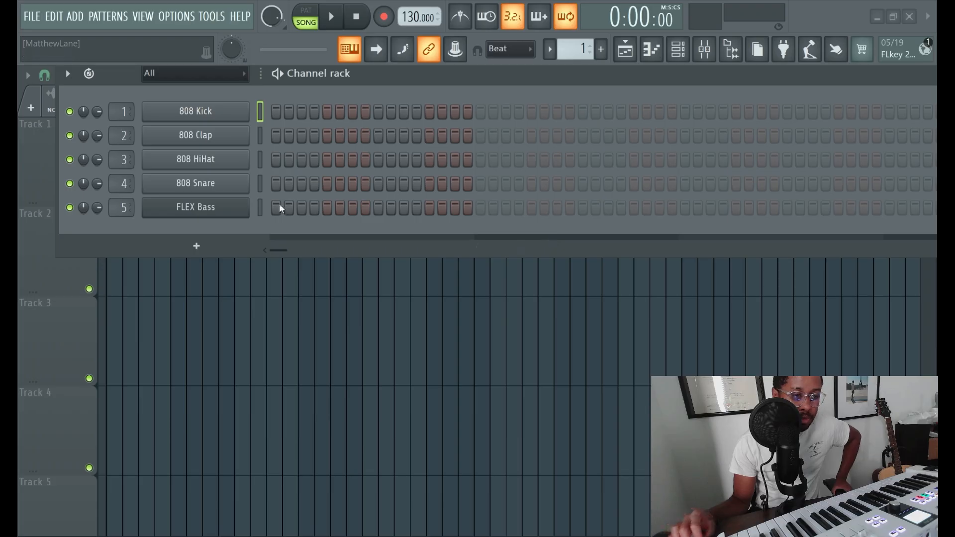
Review the MIDI input and output settings for the KeyLab Essential mk3 controller, including its velocity link options, and close them
click(175, 16)
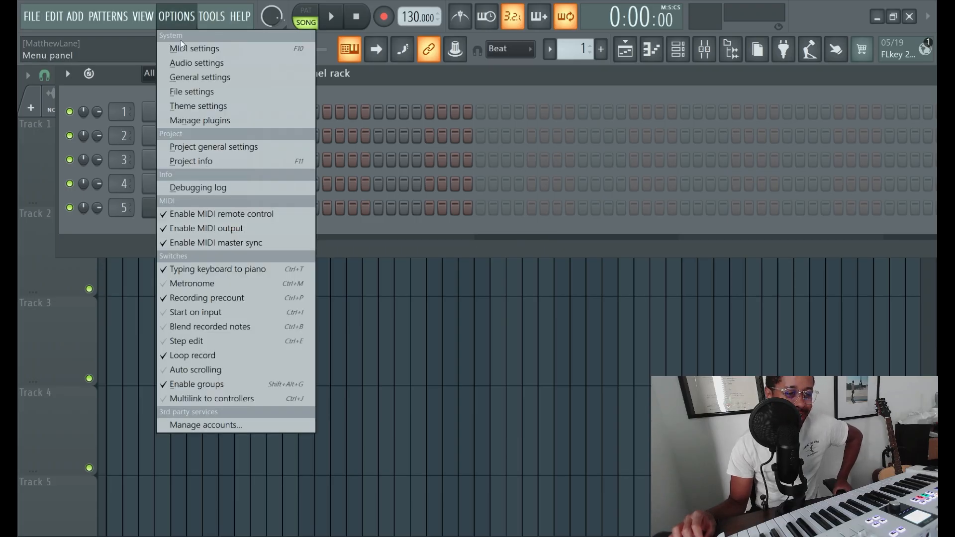
click(228, 52)
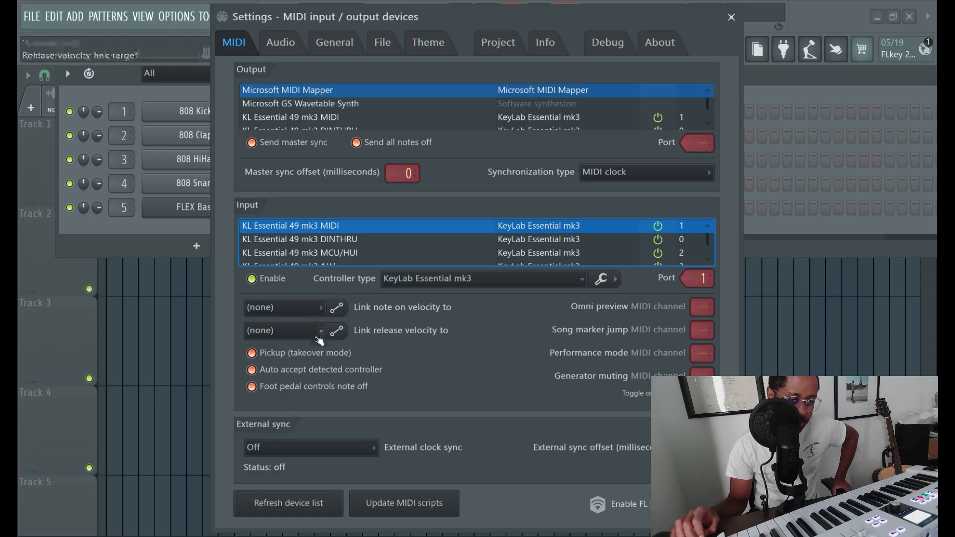
click(315, 309)
click(316, 310)
click(318, 311)
click(319, 313)
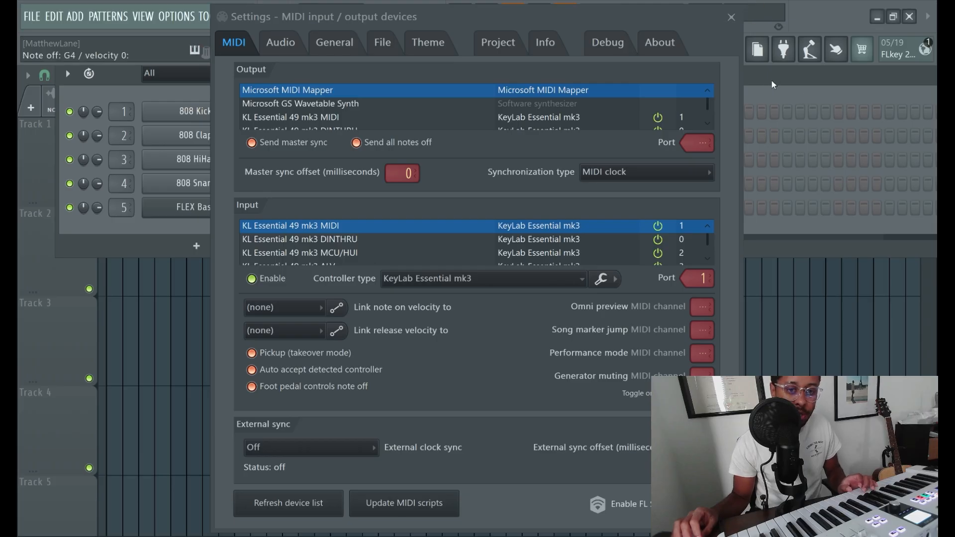
click(732, 17)
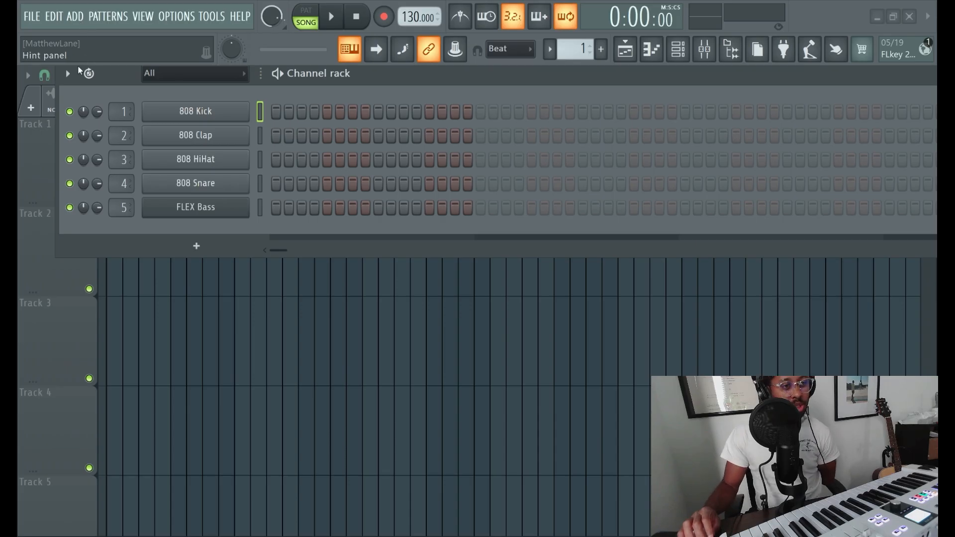
Switch the plugin list to the Simple arrangement and add a Sakura instrument channel
click(79, 23)
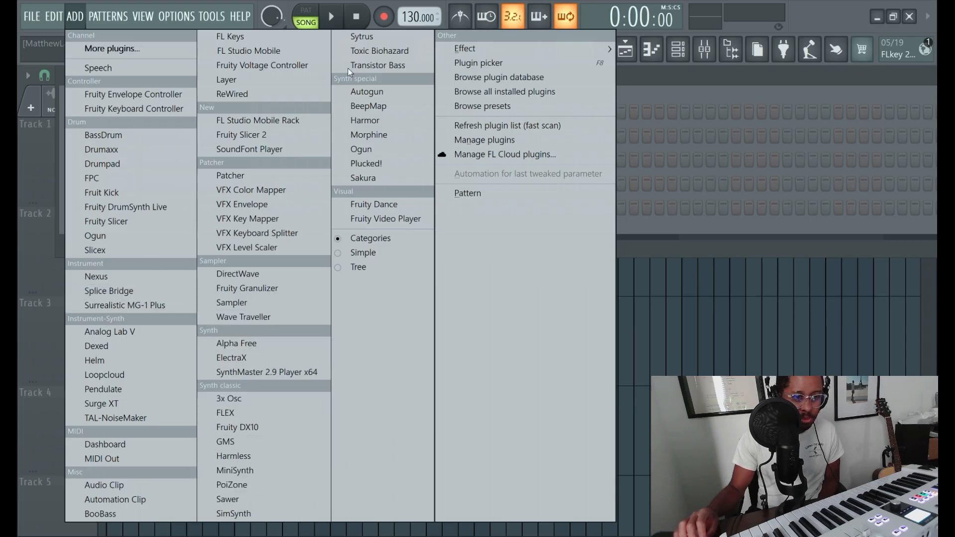
click(350, 252)
click(75, 17)
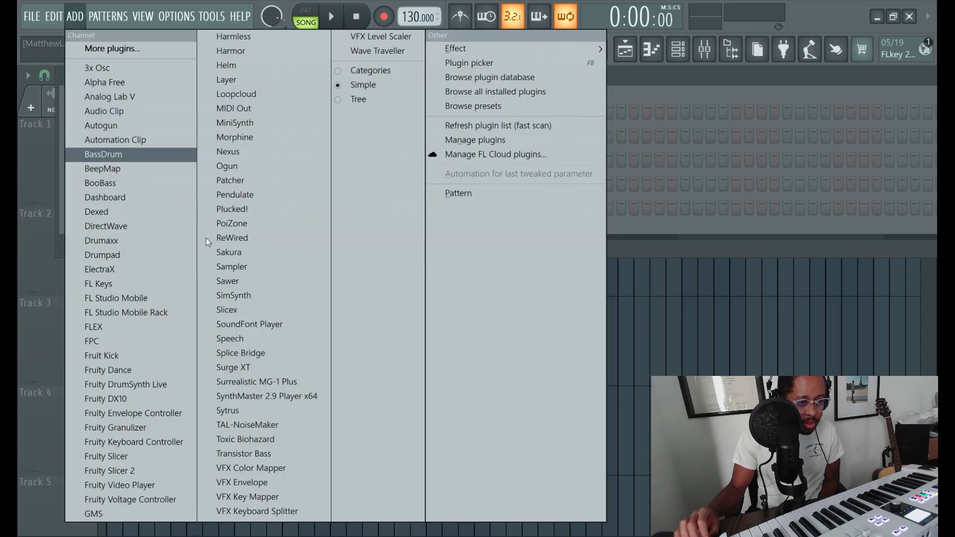
click(246, 253)
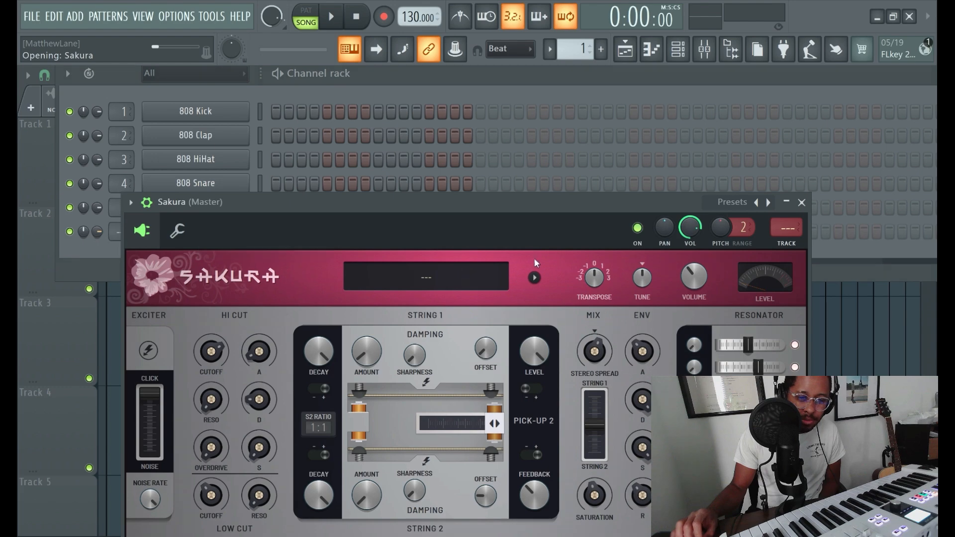
Load the KEY Rhody DS preset in Sakura and advance to the following preset, KEY Seduce Her DS
drag(485, 204, 487, 73)
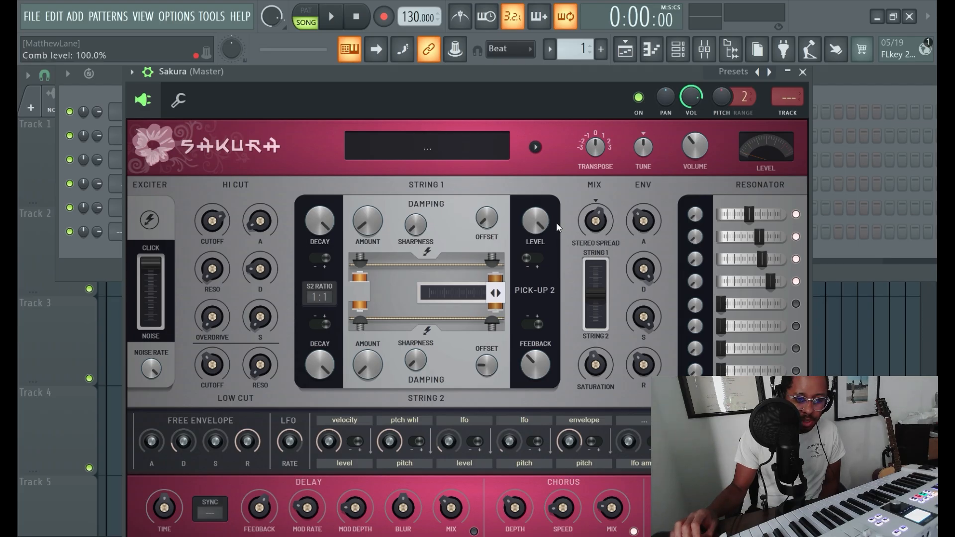
drag(442, 72, 381, 76)
click(677, 79)
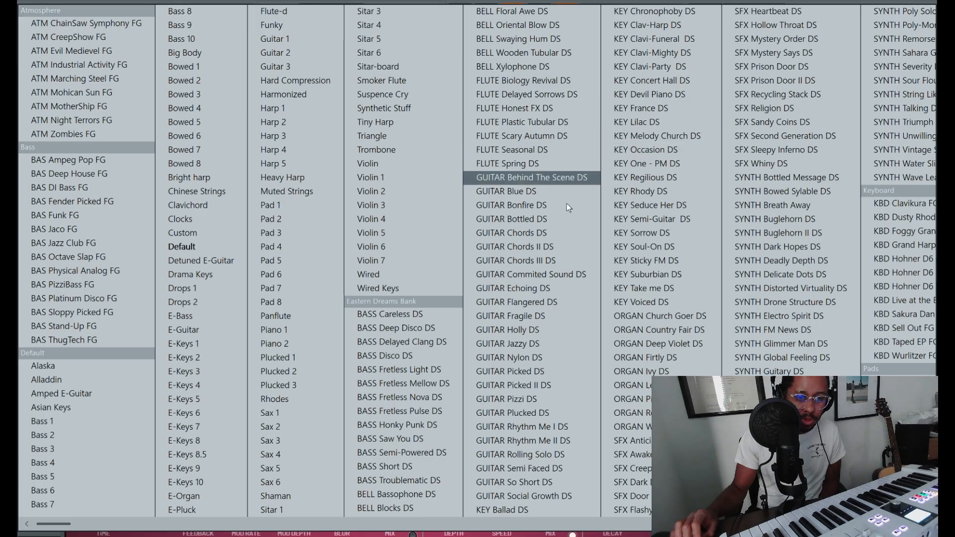
click(640, 191)
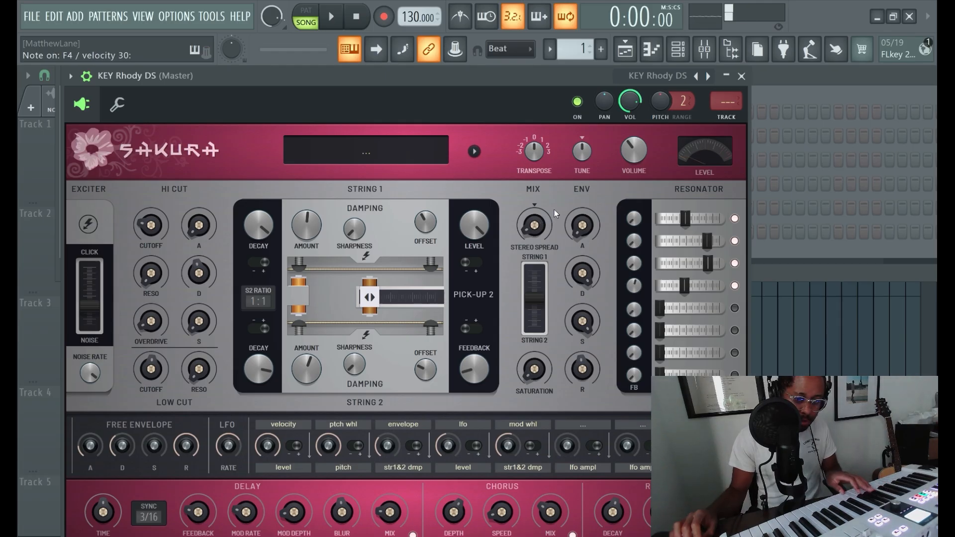
click(707, 76)
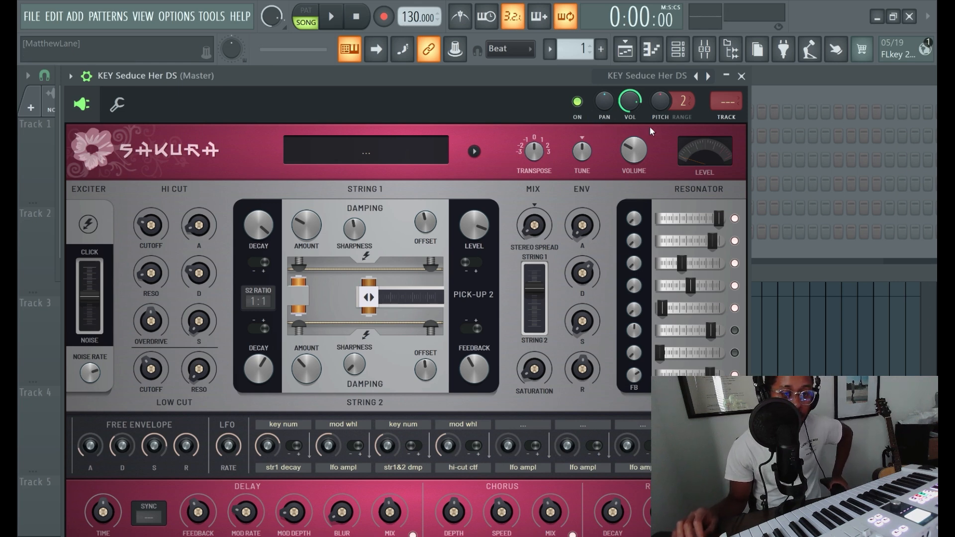
Make a short test recording with the metronome switched on, and turn off loop recording
click(334, 19)
click(467, 16)
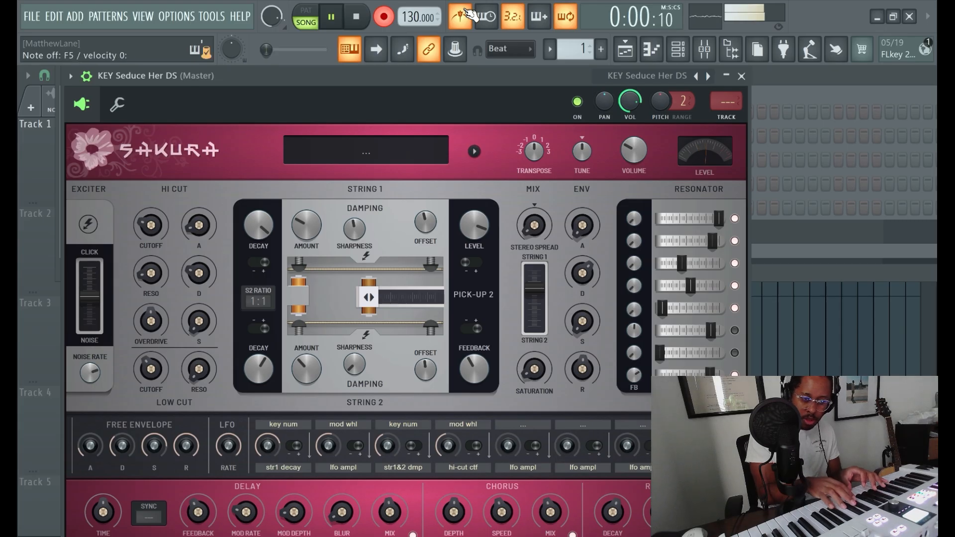
click(356, 17)
click(331, 17)
click(555, 18)
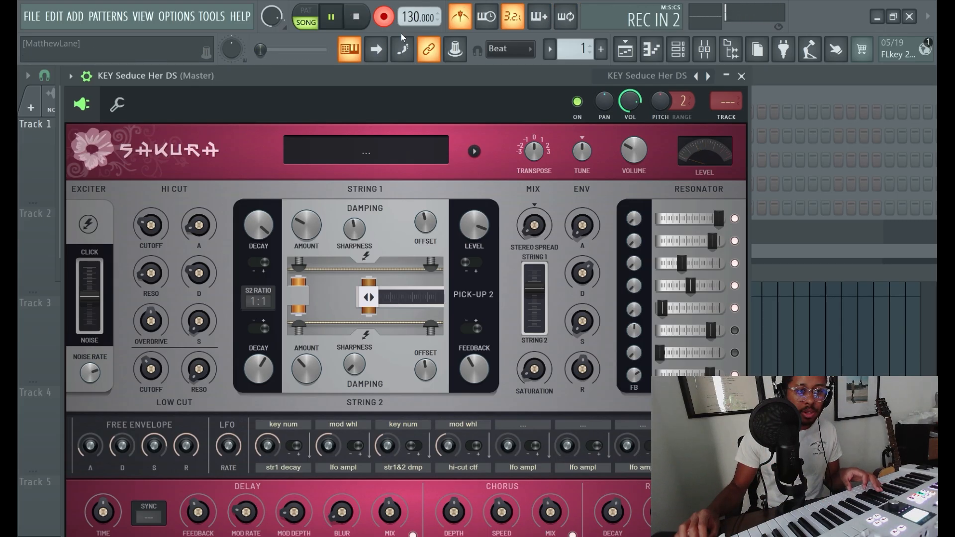
click(361, 20)
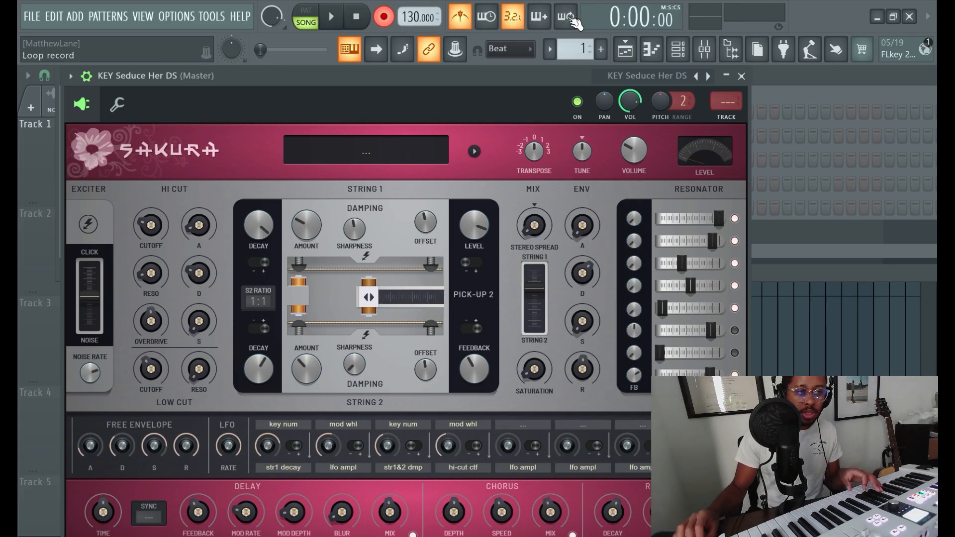
Show the playlist and record a keyboard take of about five bars into Pattern 1 with beat snapping
click(626, 49)
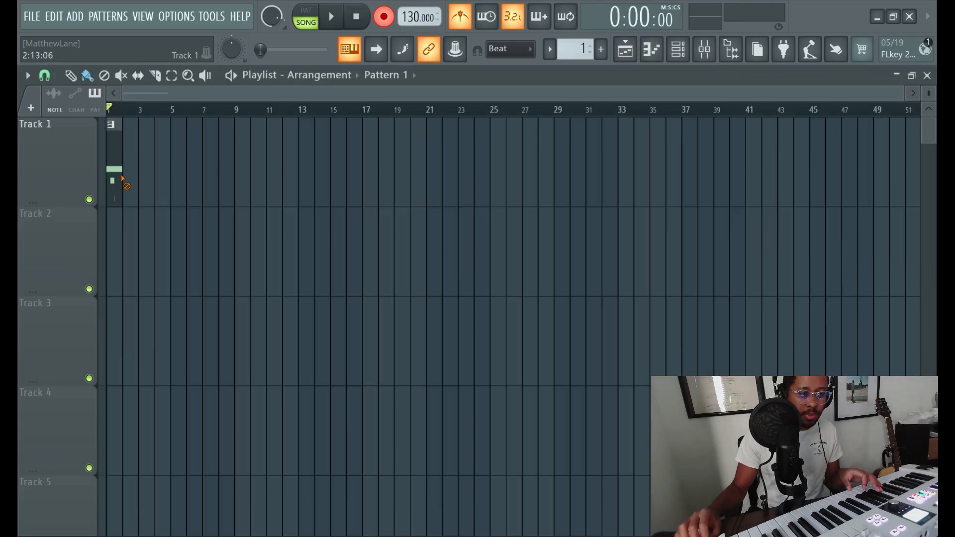
click(334, 16)
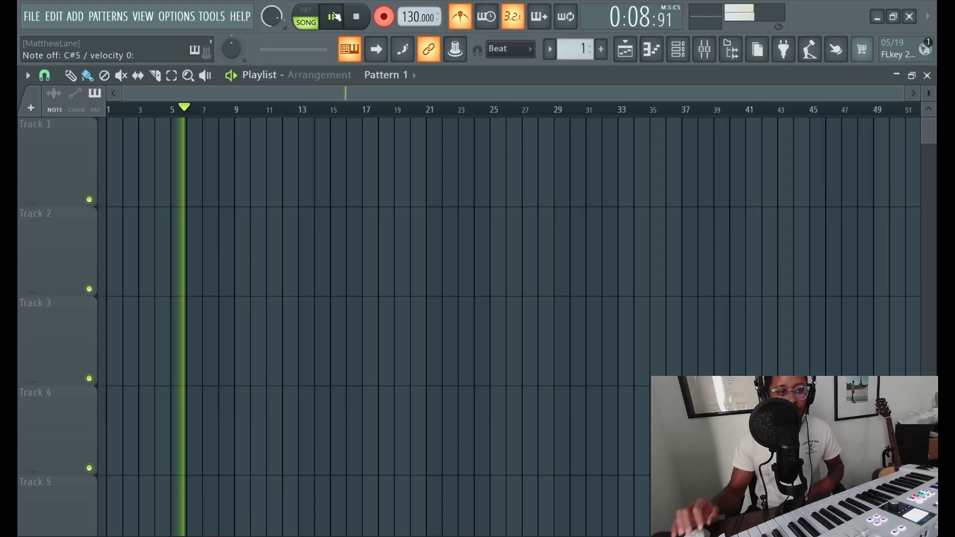
click(371, 18)
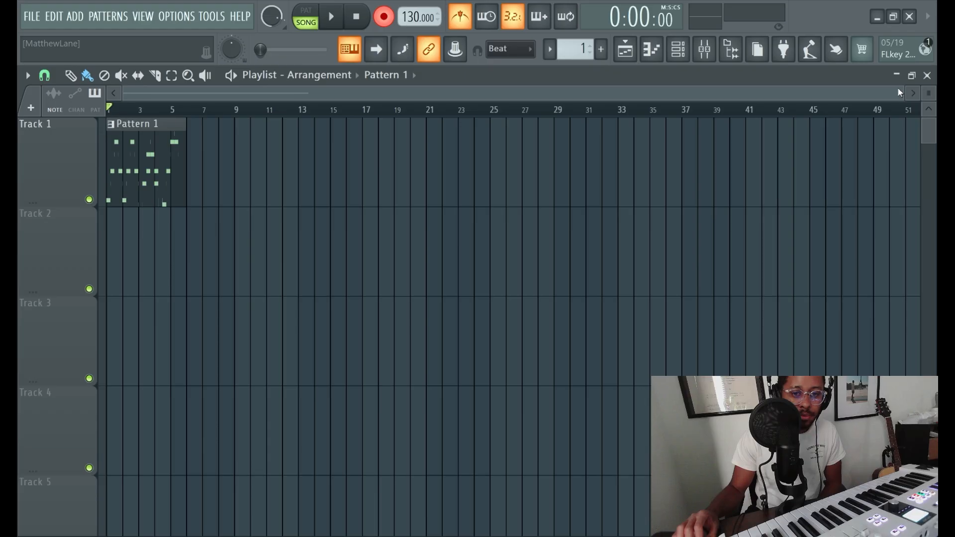
drag(899, 91, 303, 92)
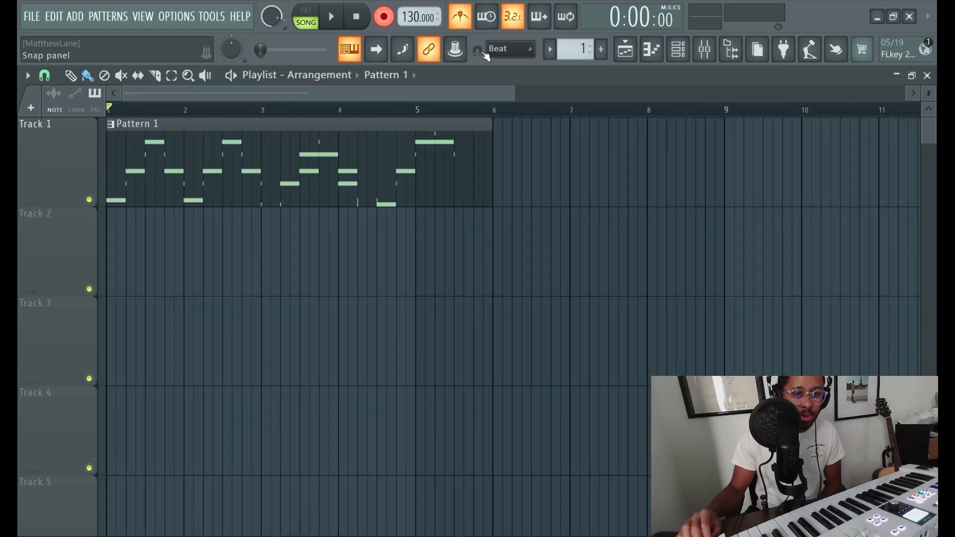
Set the global snap to 1/3 beat and remove the Pattern 1 clip from Track 1
click(516, 56)
click(518, 214)
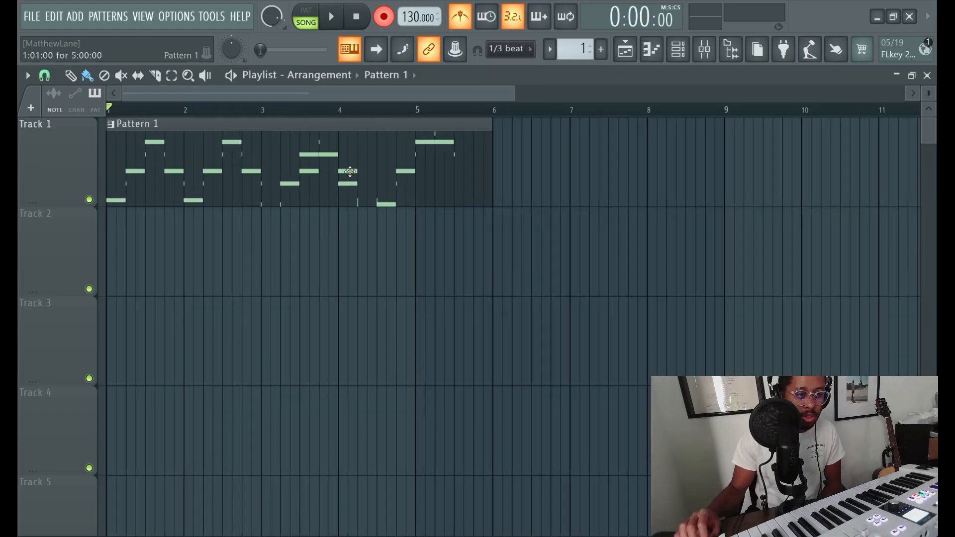
right_click(198, 165)
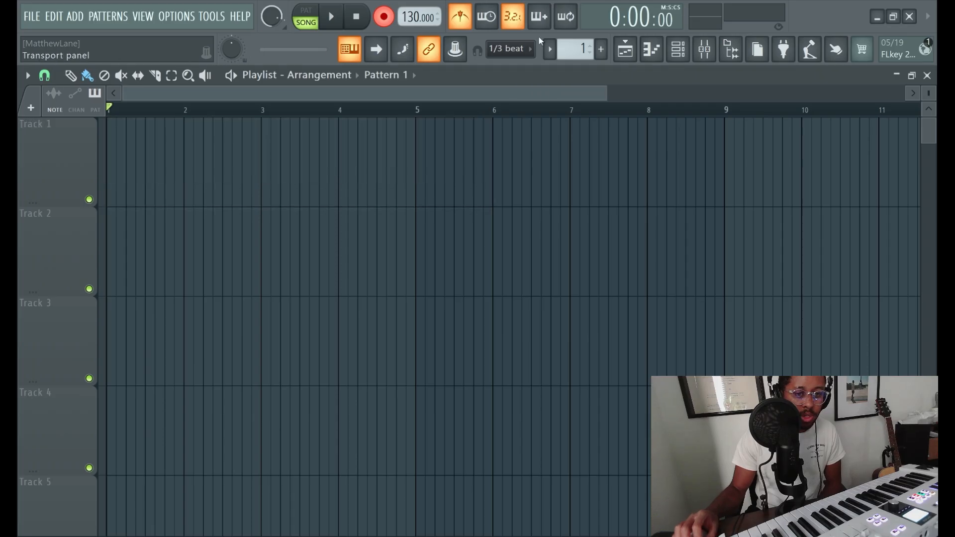
Set the global snap to 1/2 beat and record a new keyboard take of about five bars into Pattern 1
click(497, 50)
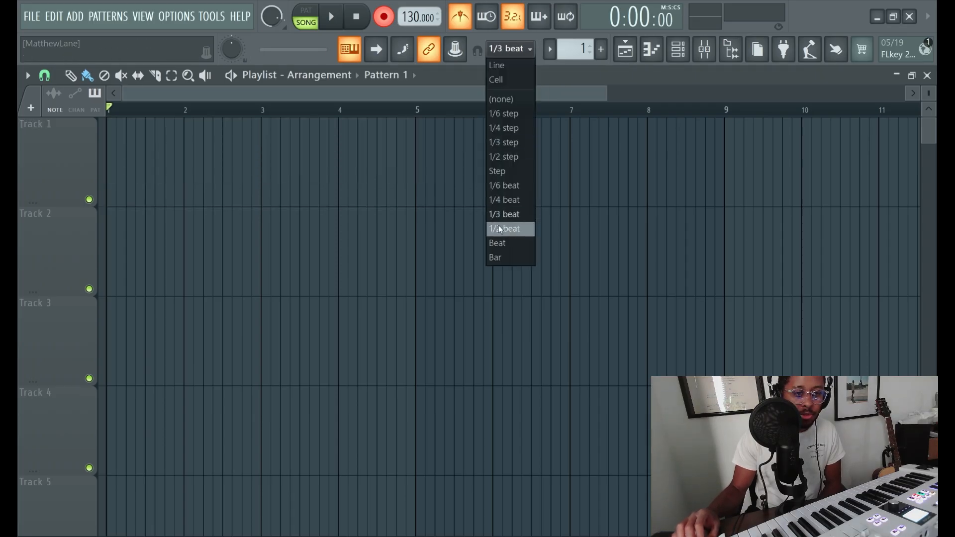
click(511, 228)
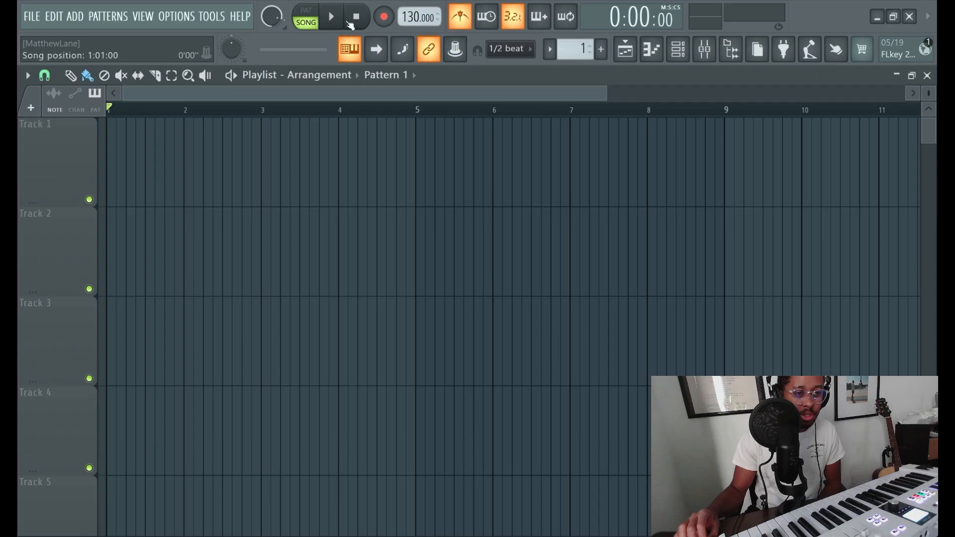
click(385, 18)
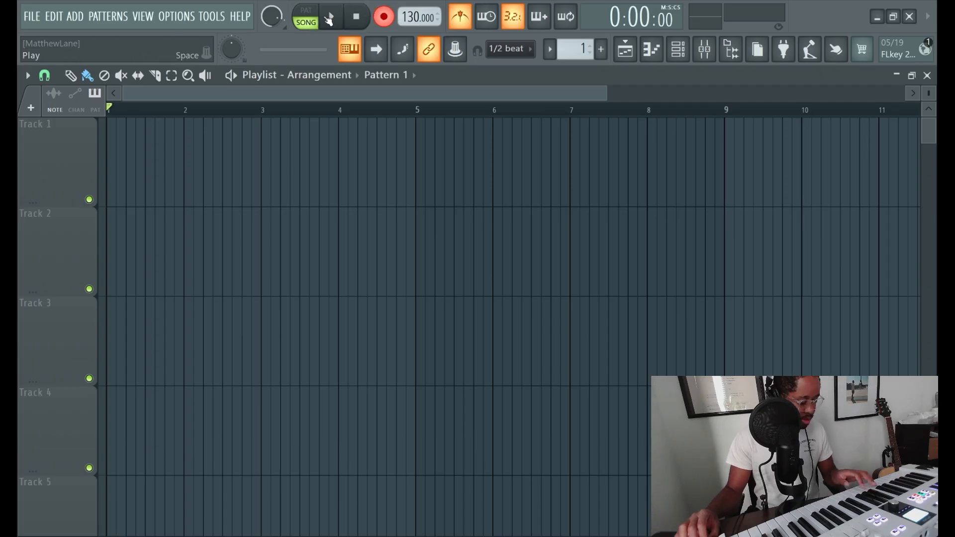
click(341, 19)
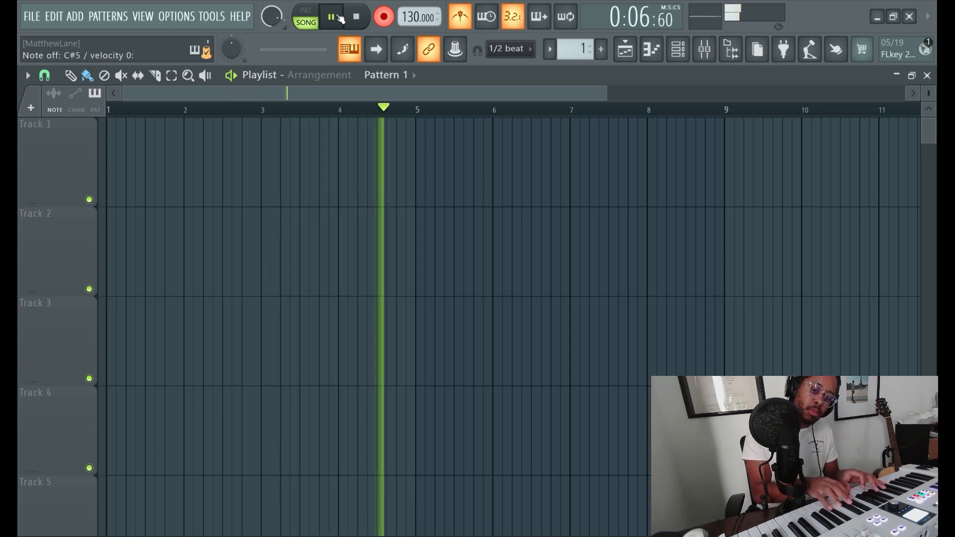
Disarm recording and switch off the metronome, then play Pattern 1 back with its notes shown in the piano roll
click(384, 18)
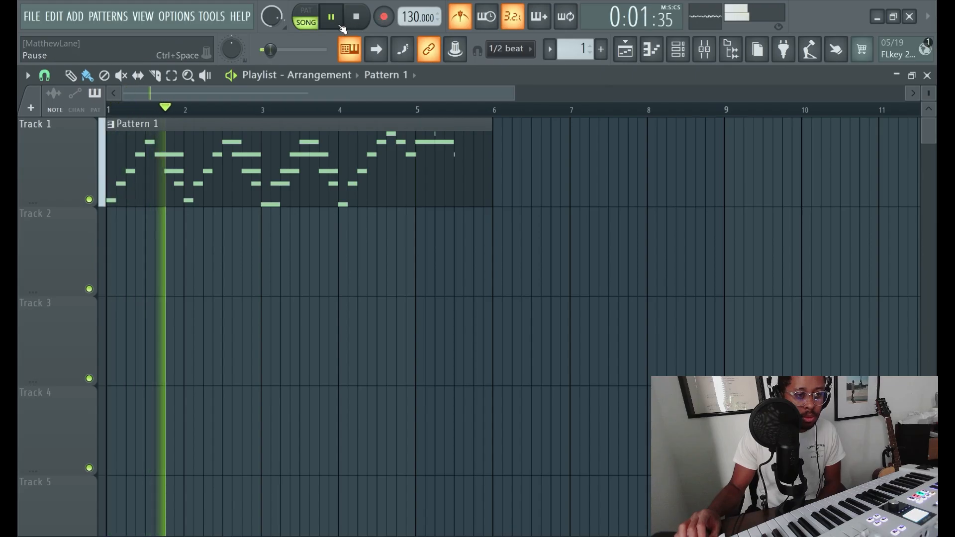
click(463, 18)
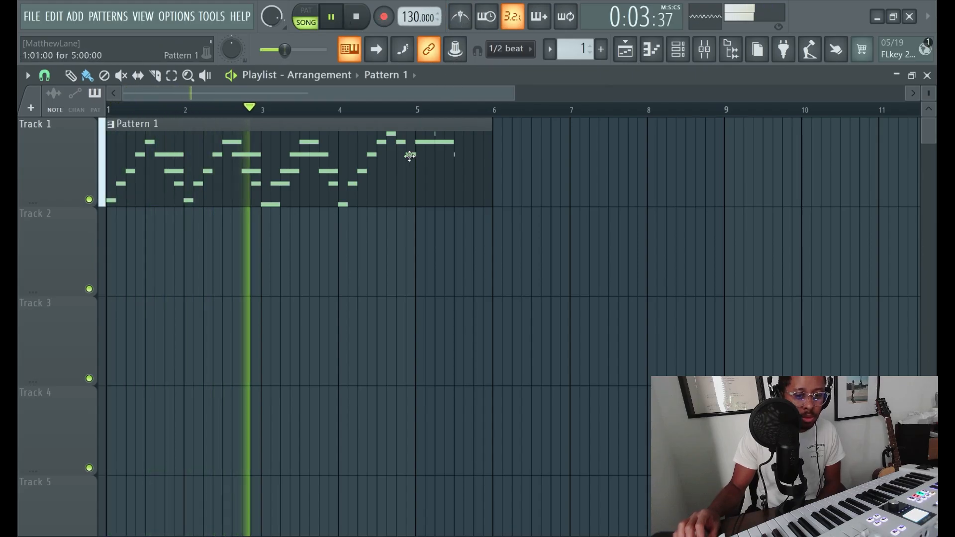
double_click(263, 188)
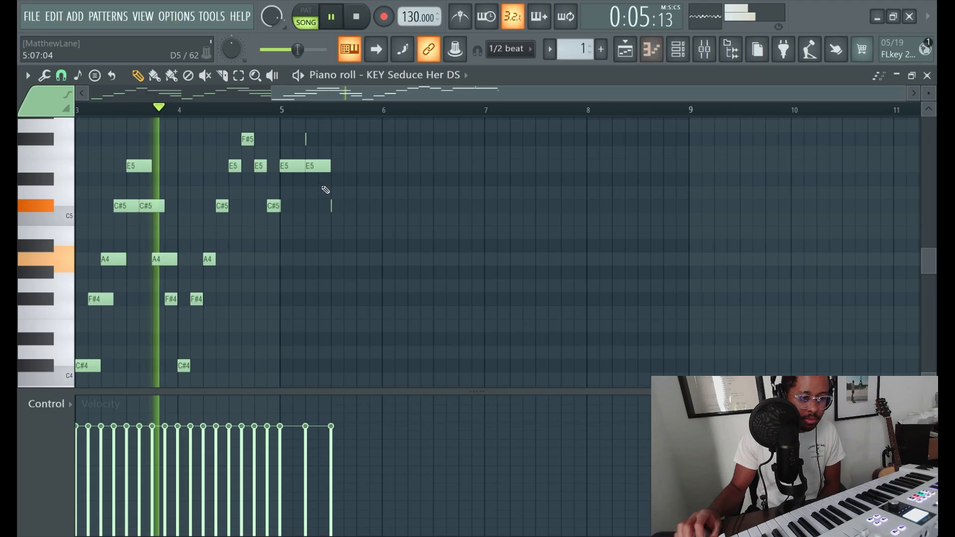
click(355, 17)
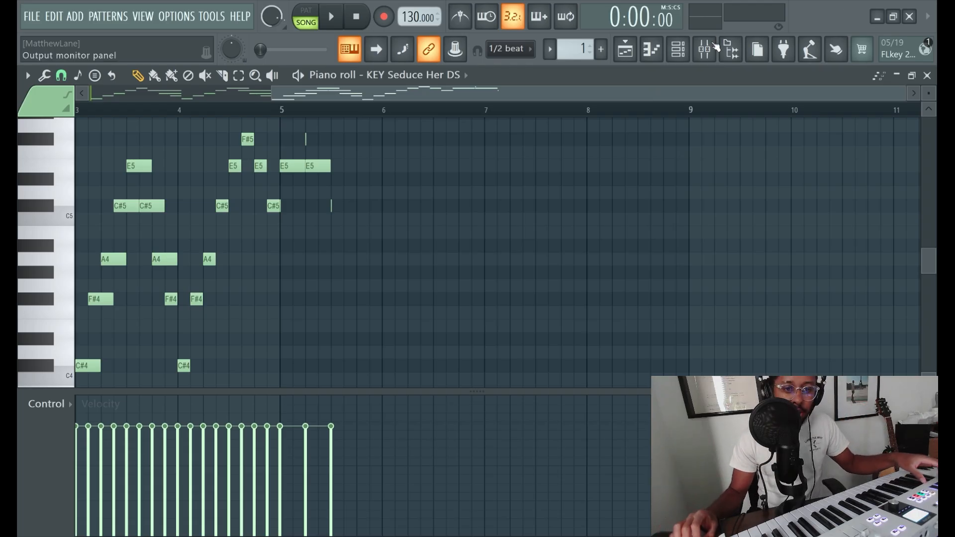
Add an FPC drum channel and load its Empty preset
click(679, 48)
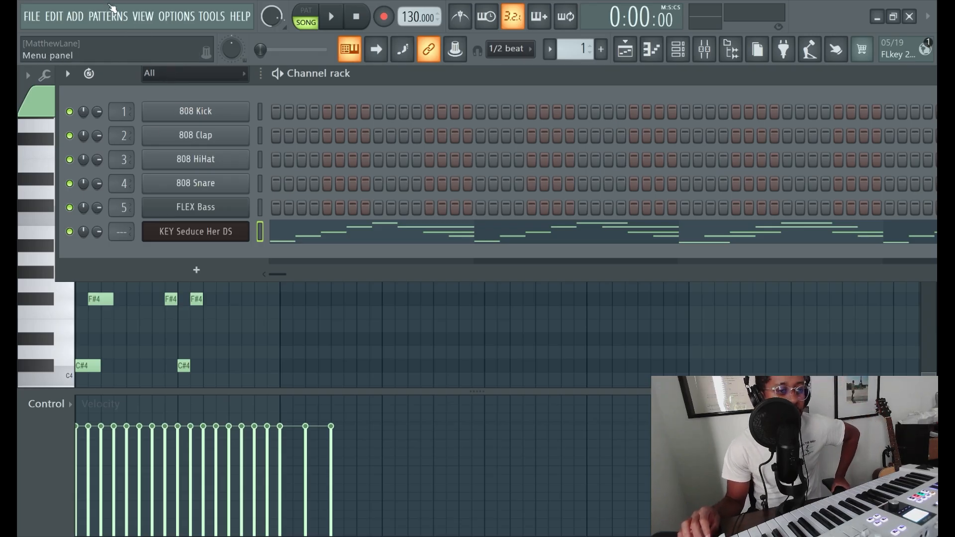
click(76, 17)
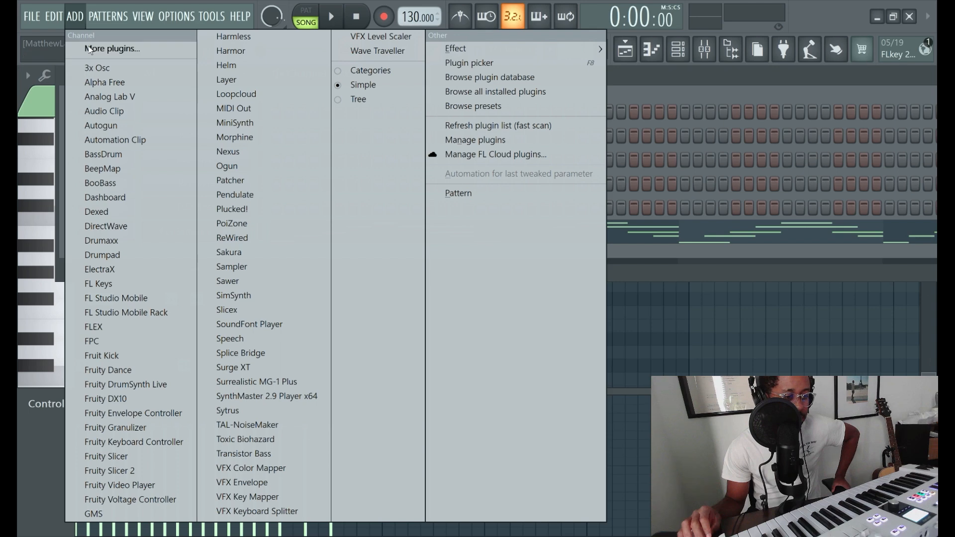
click(106, 343)
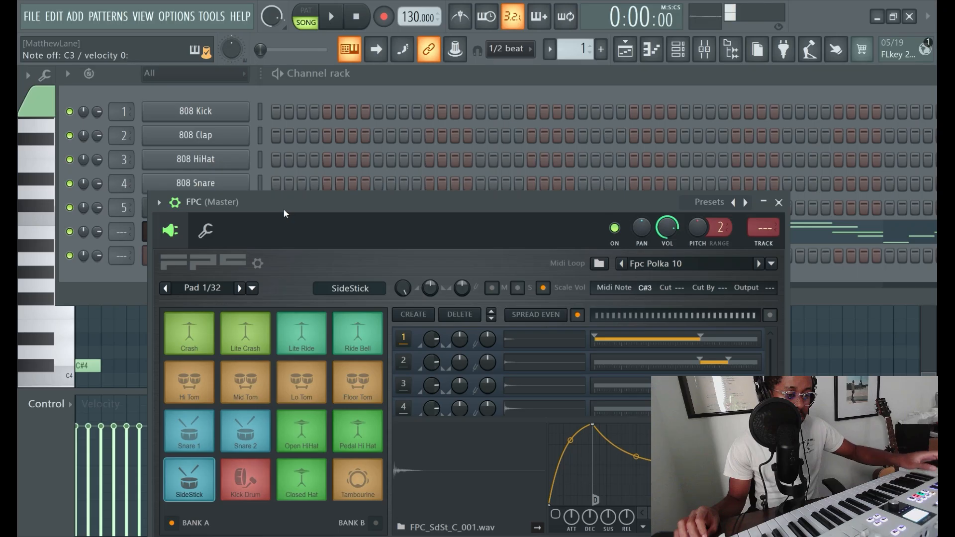
click(724, 202)
click(746, 134)
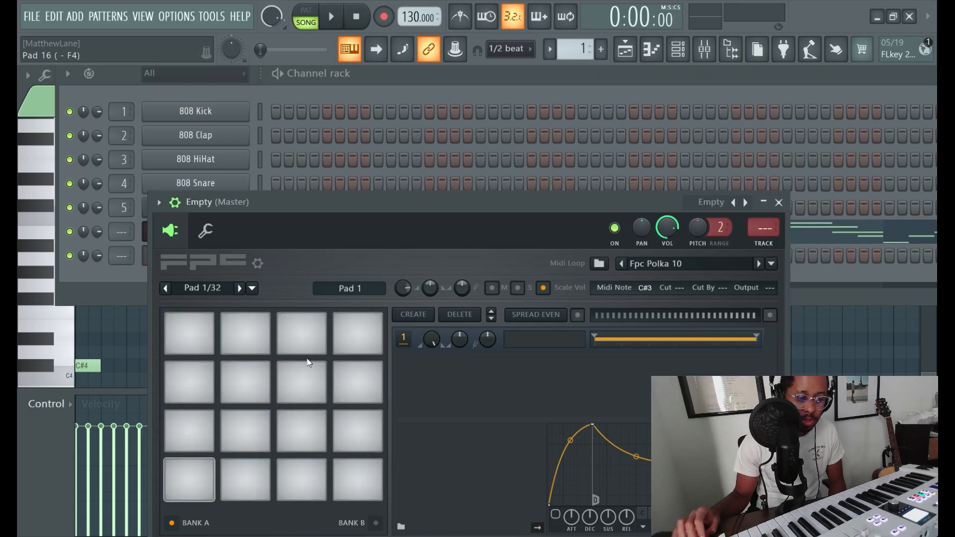
Place the Ach Ja Hat sample from Beat Butcha - Filth Vol. 3 on FPC's first pad
click(679, 49)
click(730, 50)
click(110, 231)
drag(114, 242, 352, 479)
Audition the kick one-shots from Beat Butcha - Filth Vol. 3 and place Ahz Kick 1 on FPC's second pad
scroll(88, 174, up, 5)
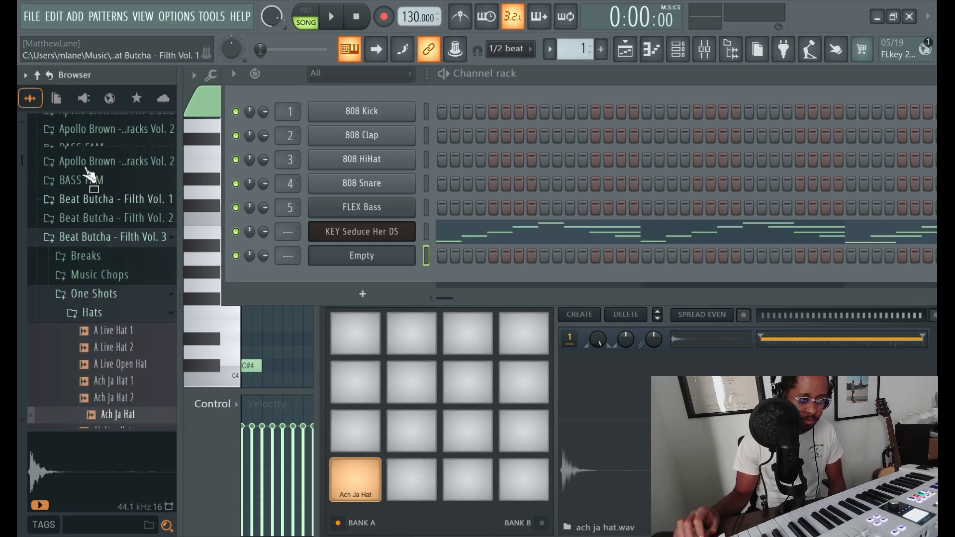
click(105, 325)
scroll(105, 318, down, 3)
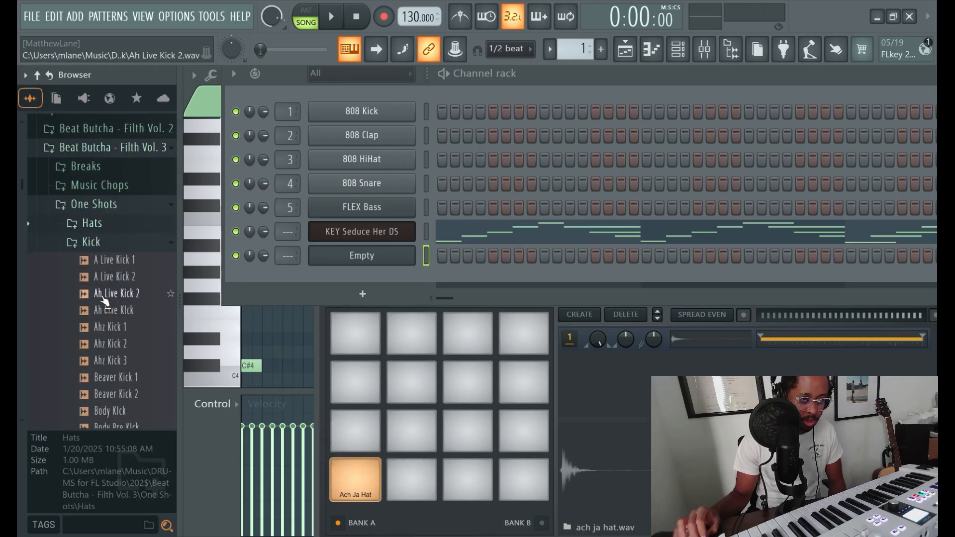
click(103, 294)
click(112, 311)
click(119, 328)
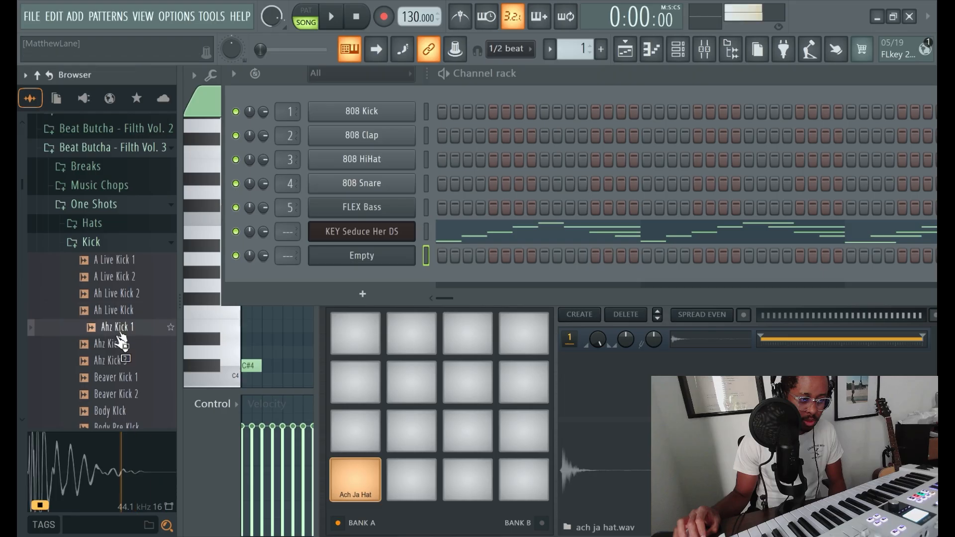
drag(124, 338, 413, 481)
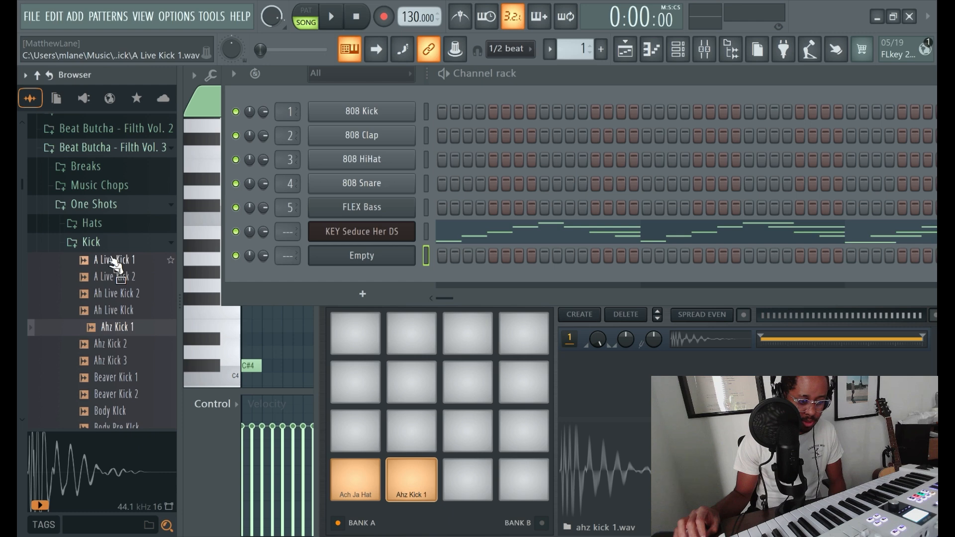
Place the Ahz SNr sample from the pack's Snr folder on the FPC pad directly above the kick
scroll(122, 321, down, 10)
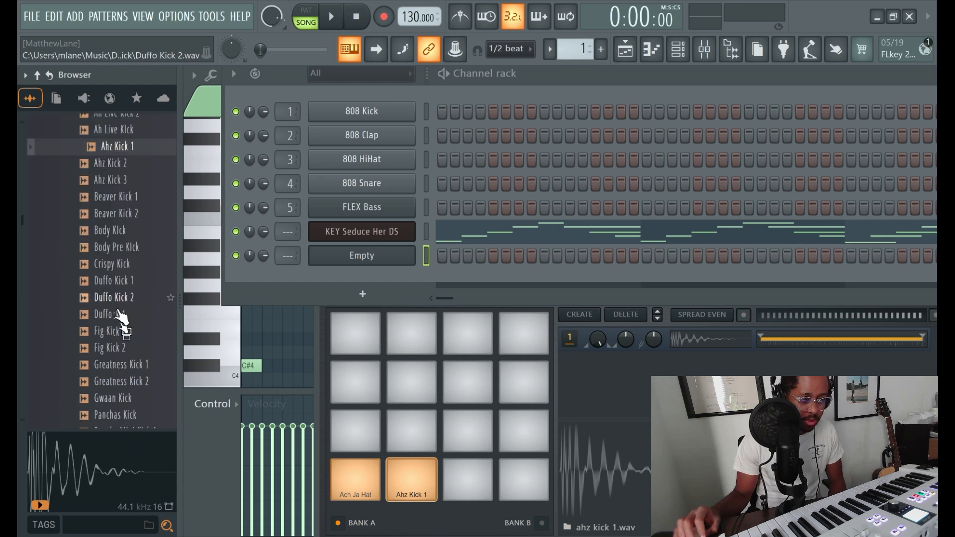
click(89, 178)
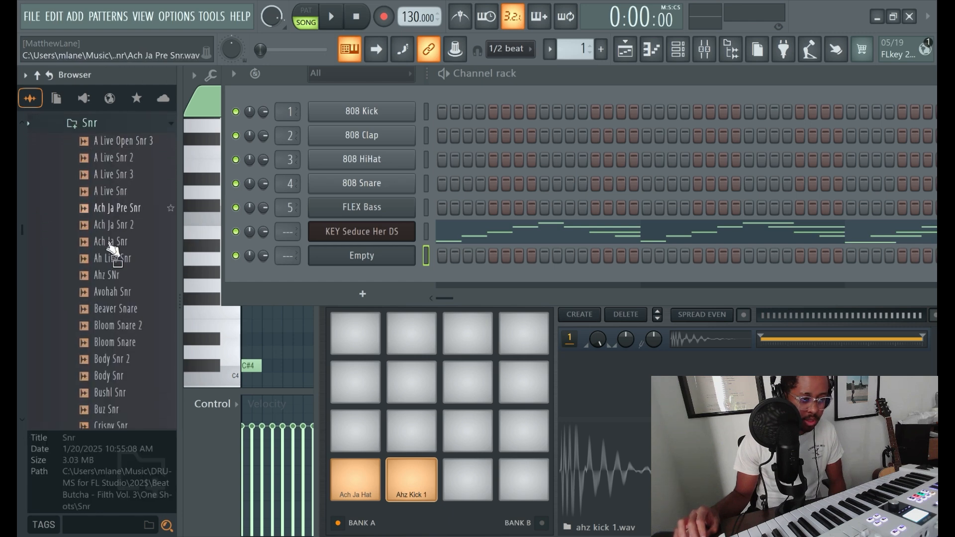
drag(121, 278, 412, 432)
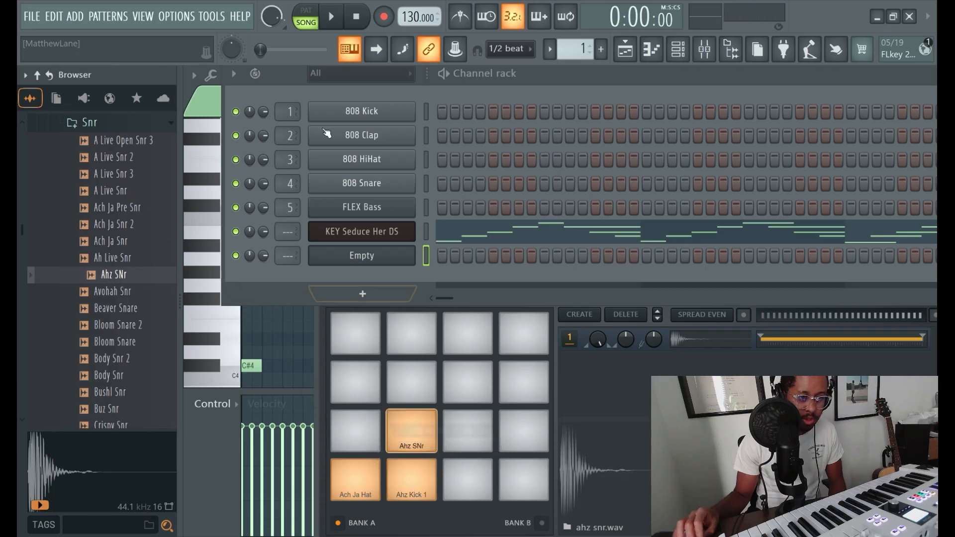
Record a kick, hat and snare take of about two bars into Pattern 1 and show its notes in the piano roll
click(333, 18)
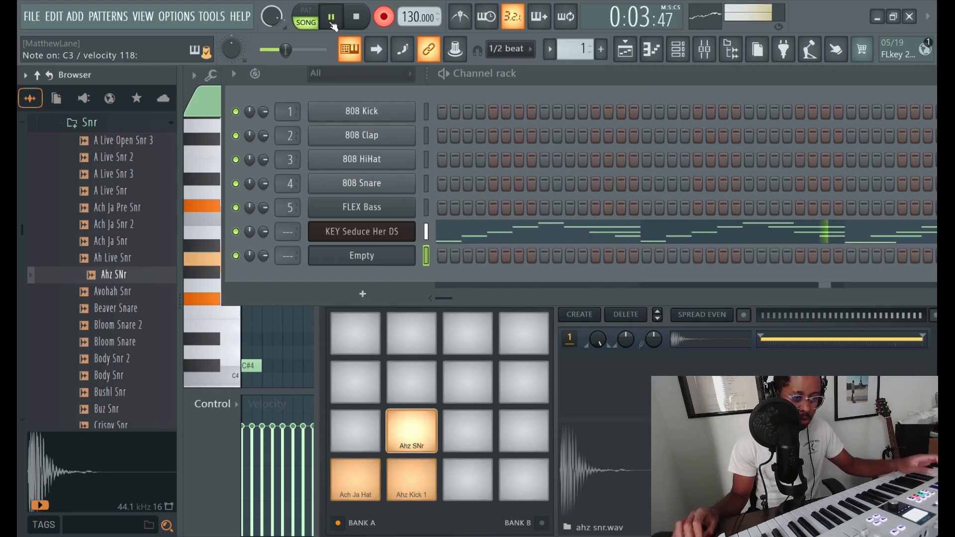
click(356, 17)
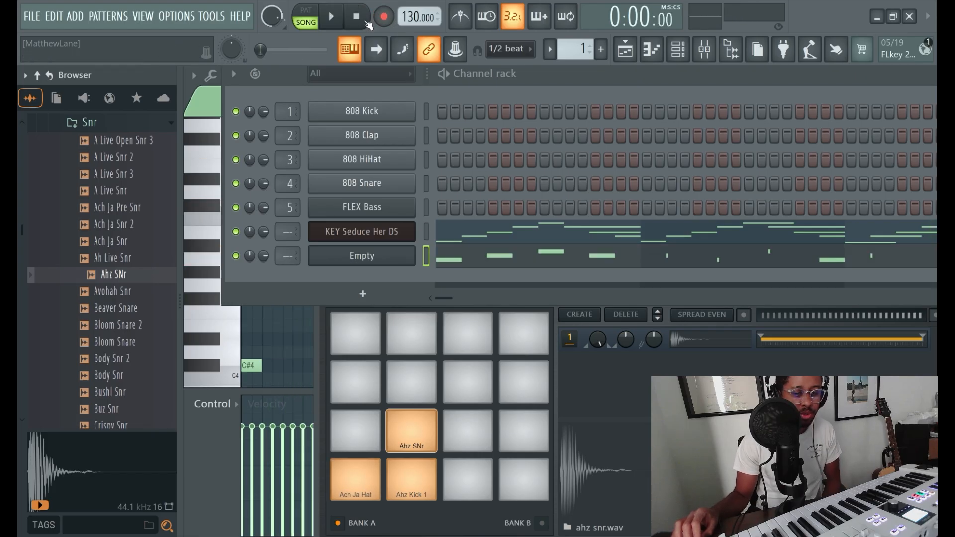
click(656, 52)
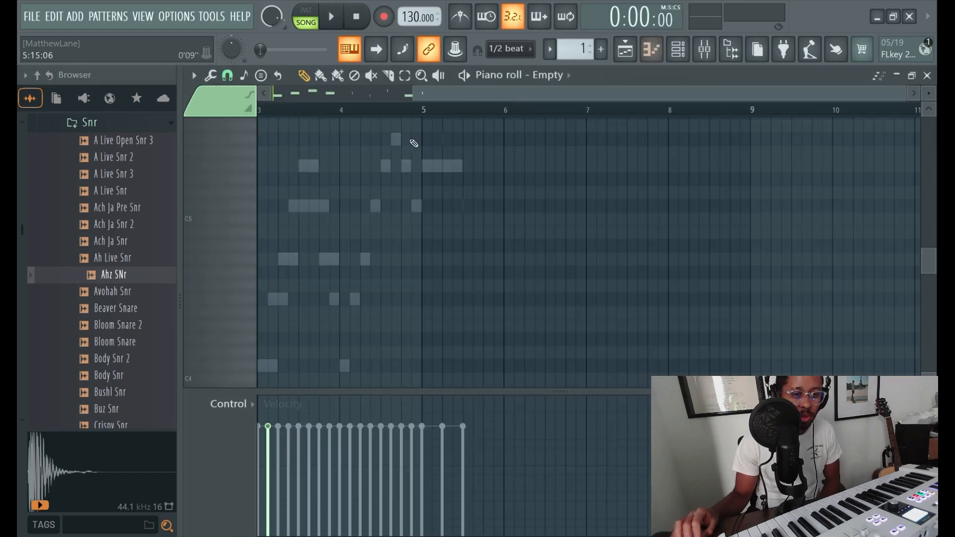
scroll(371, 164, down, 5)
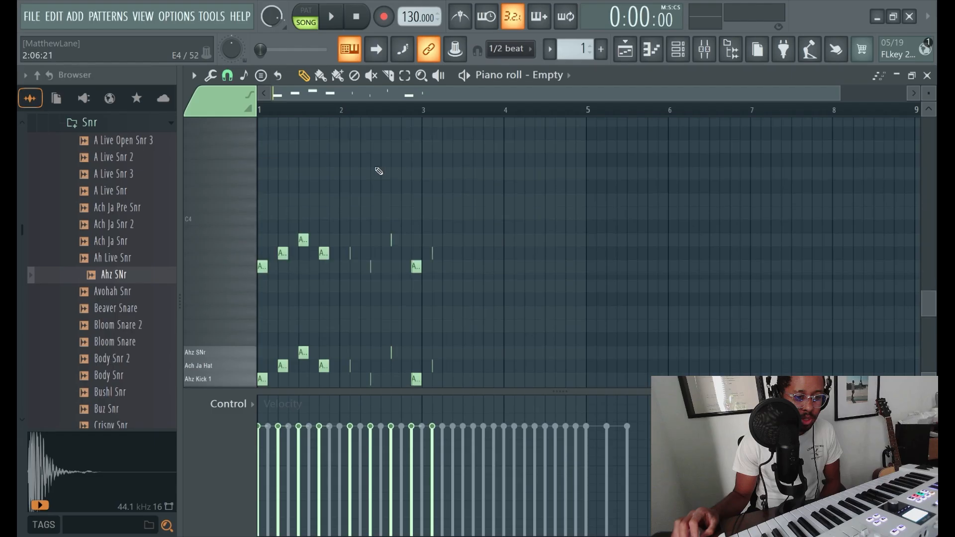
During playback, move the late drum hits earlier onto the beats of bar 2 and the last hat onto the start of bar 3
click(335, 18)
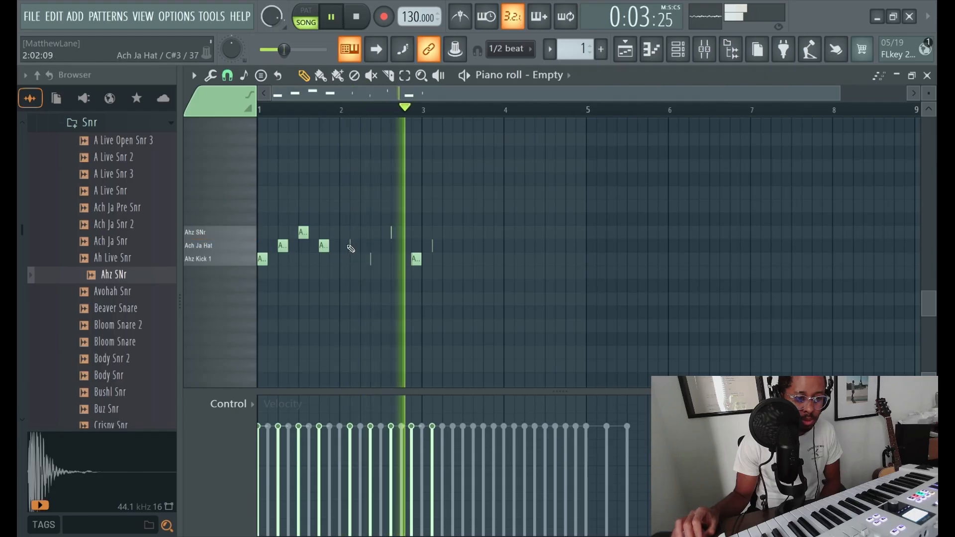
drag(350, 245, 342, 246)
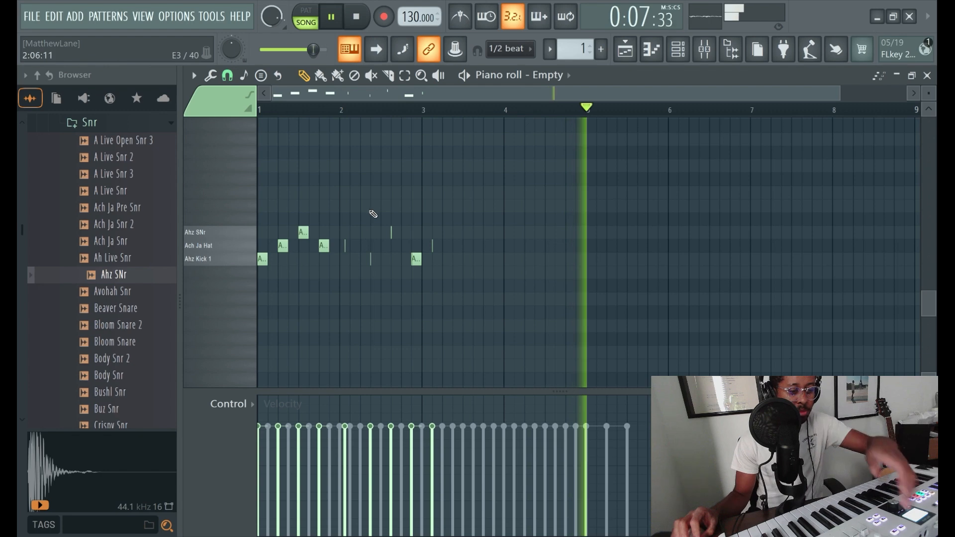
scroll(384, 187, up, 3)
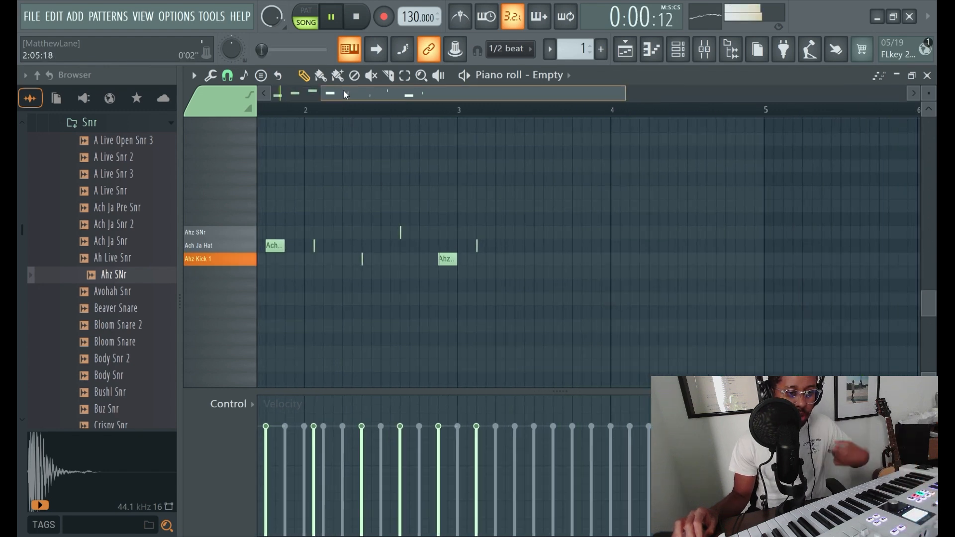
drag(352, 94, 214, 109)
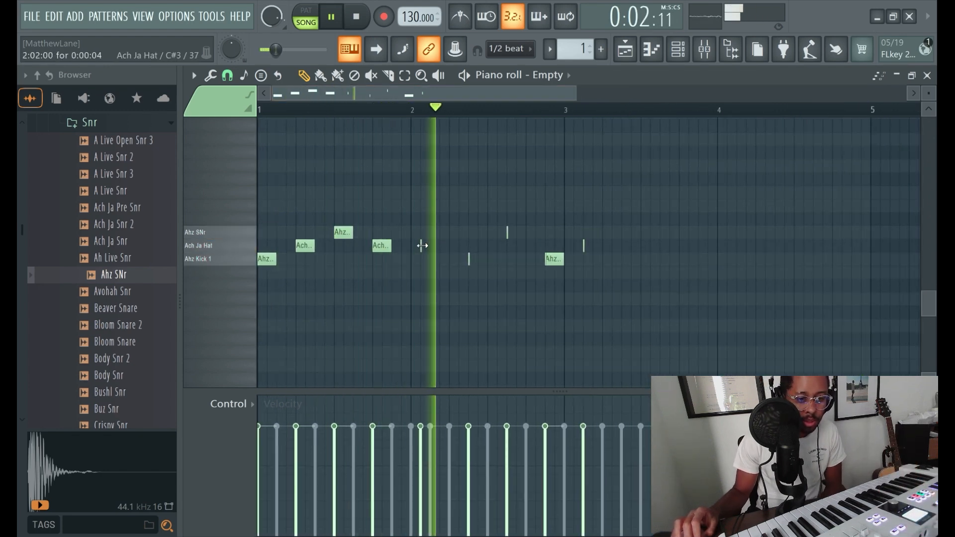
drag(422, 247, 412, 246)
drag(470, 259, 452, 260)
drag(506, 232, 484, 232)
drag(555, 259, 536, 259)
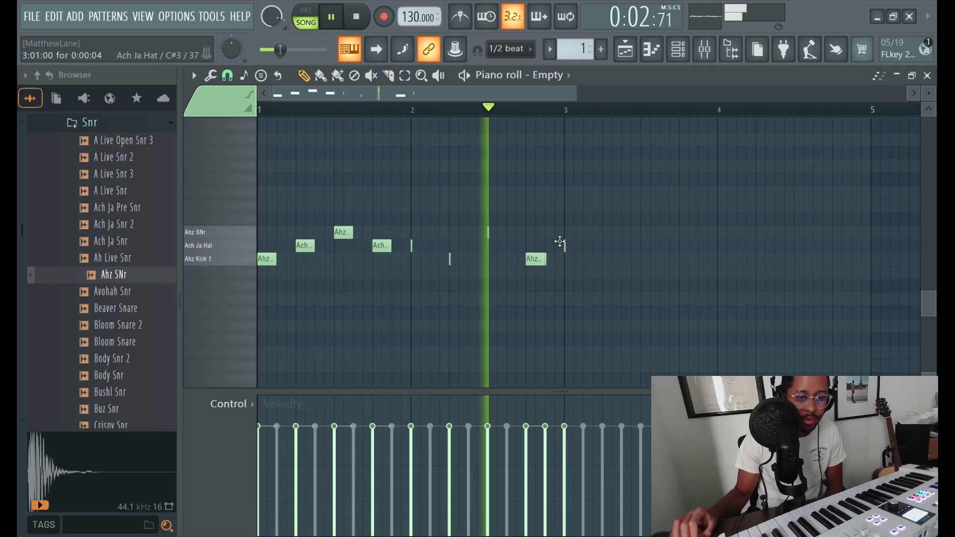
click(565, 245)
key(space)
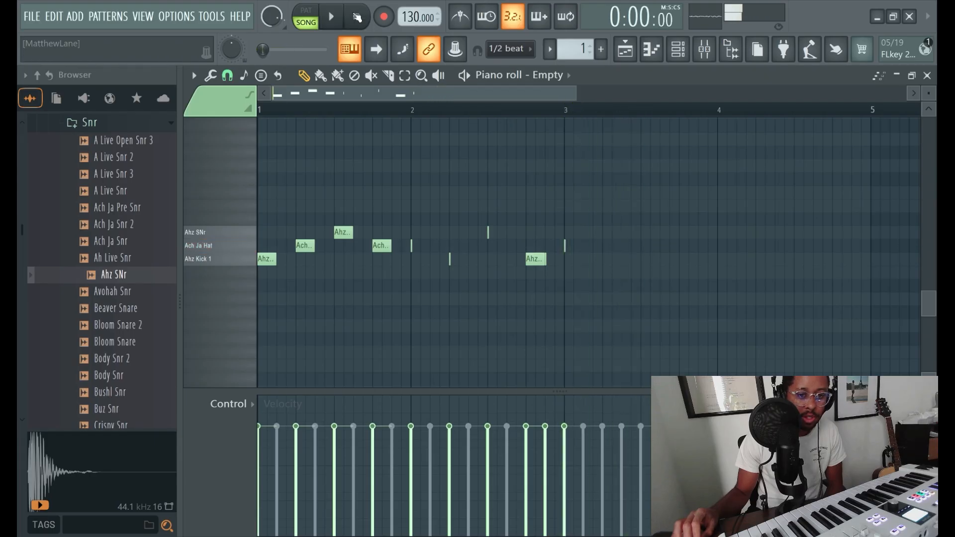
Cut the FPC channel's drum notes from Pattern 1 and paste them into the same channel in Pattern 2
click(678, 52)
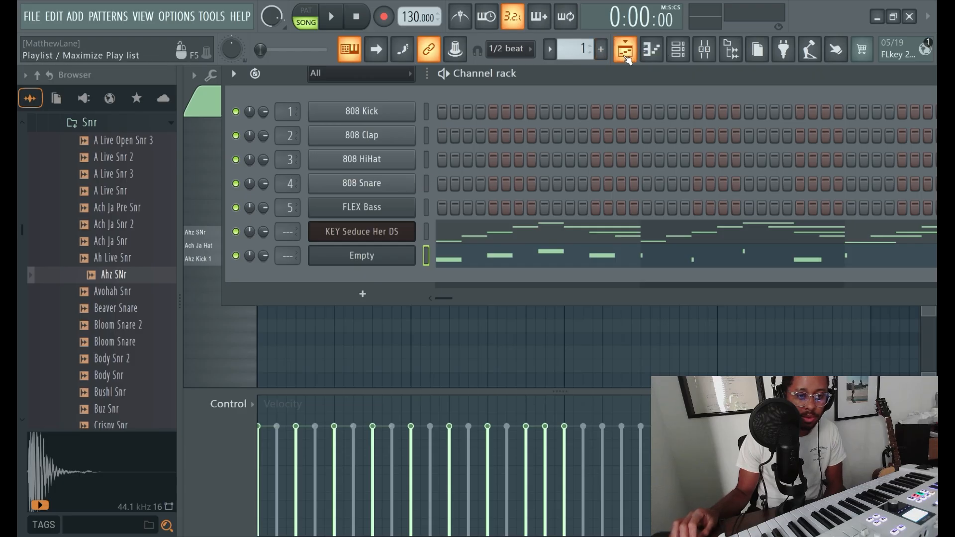
click(626, 49)
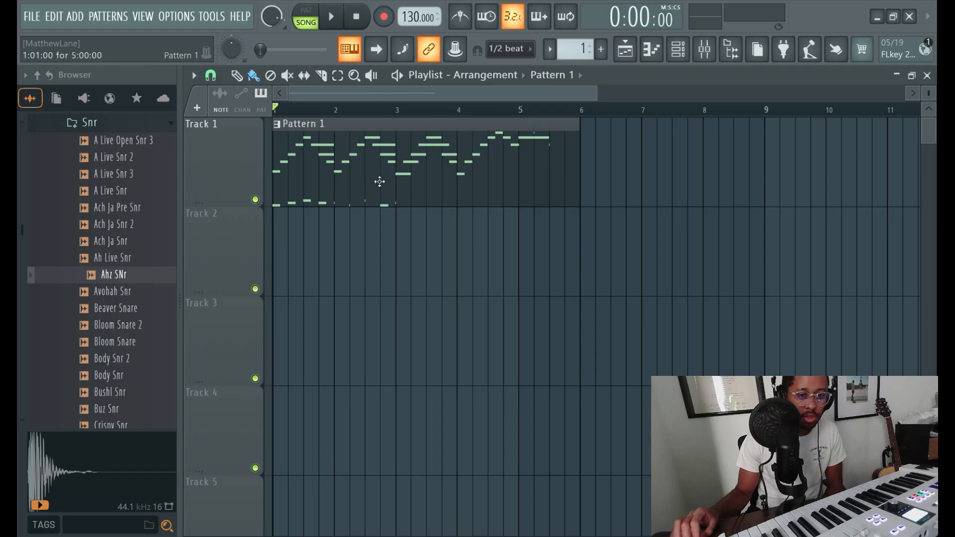
click(678, 49)
right_click(413, 249)
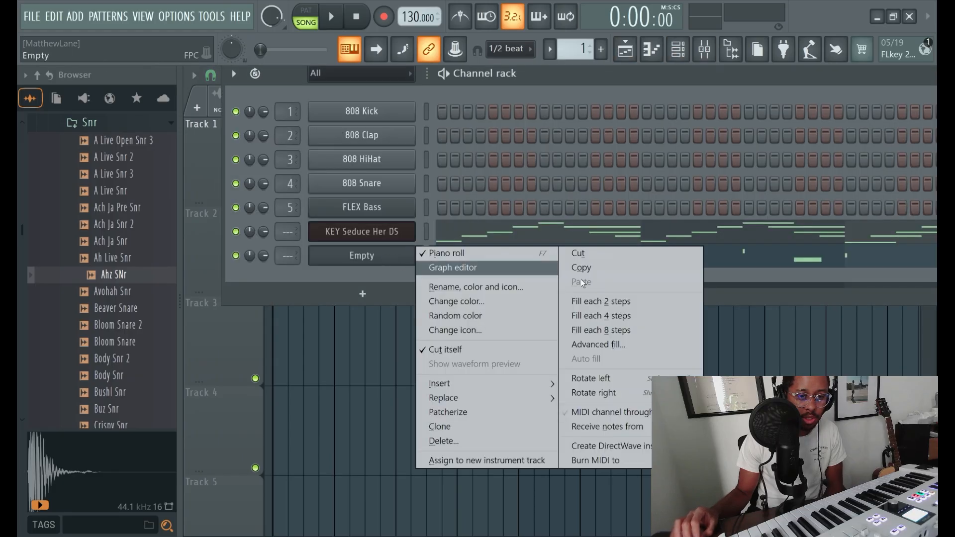
click(601, 254)
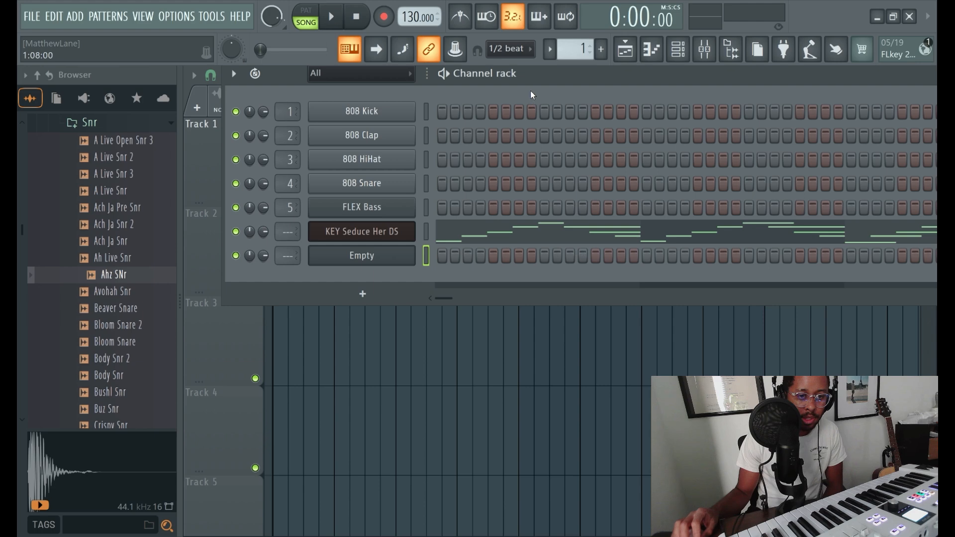
scroll(582, 49, up, 1)
right_click(379, 264)
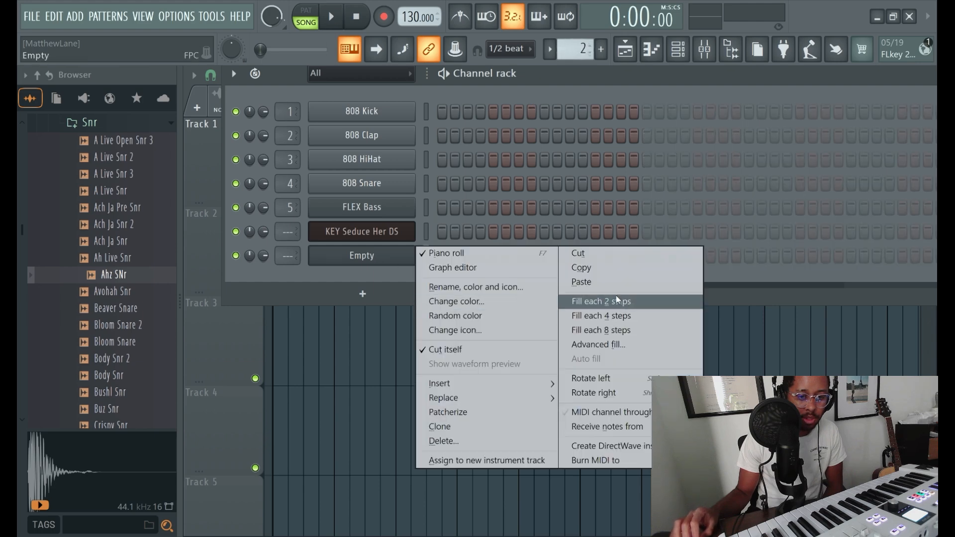
click(587, 280)
Place a Pattern 2 clip at bar 1 on playlist Track 2, beneath Pattern 1
click(624, 50)
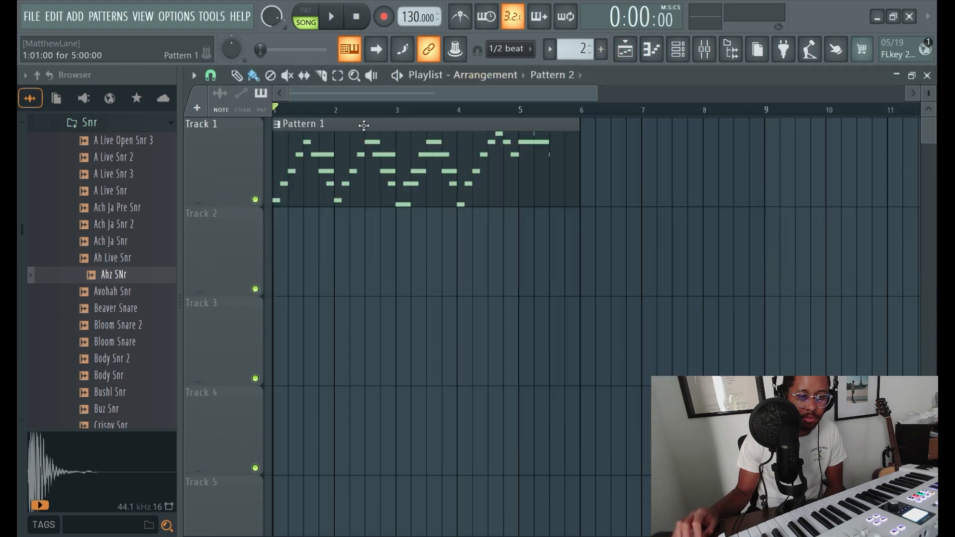
drag(601, 96, 389, 95)
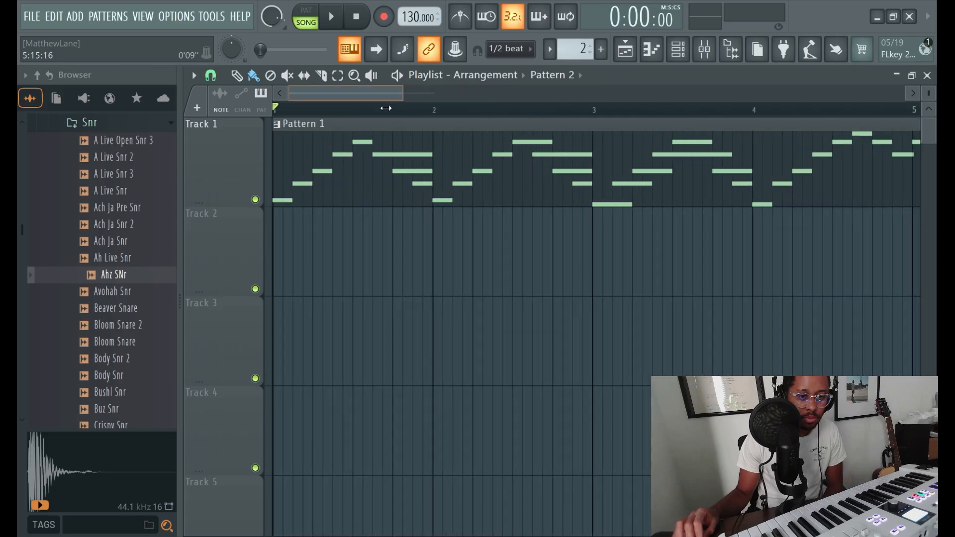
click(330, 17)
key(space)
drag(361, 259, 279, 260)
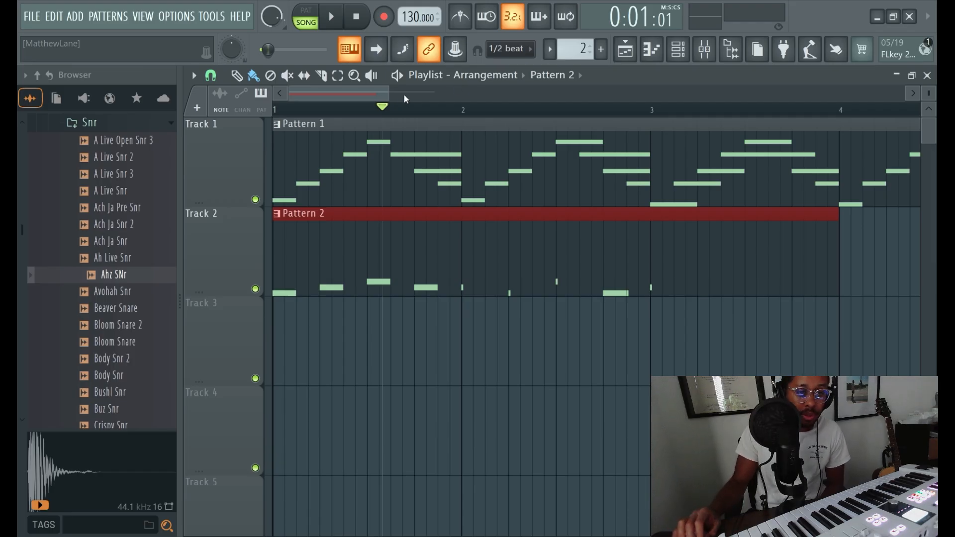
Return the playhead to the start and play back the melody and drum clips together
drag(391, 93, 561, 93)
drag(271, 50, 260, 50)
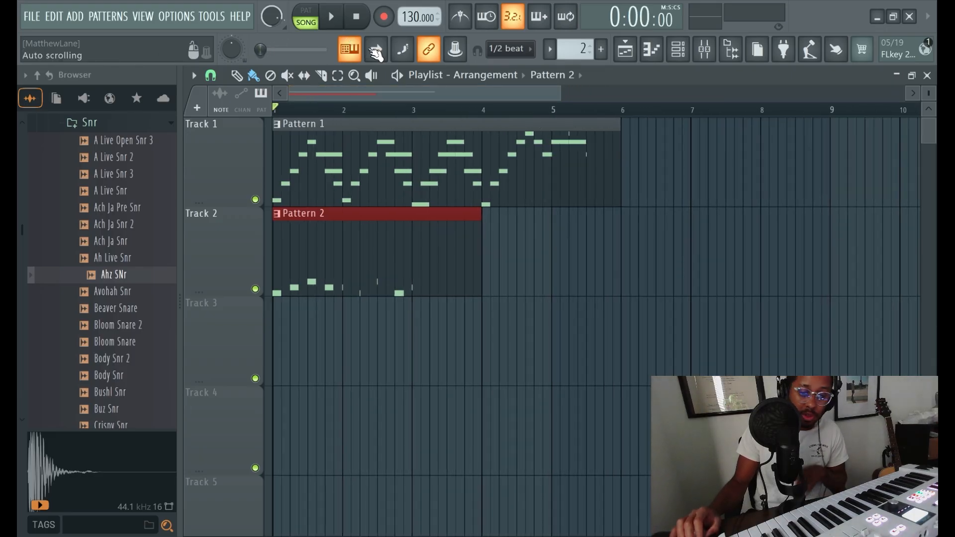
click(339, 20)
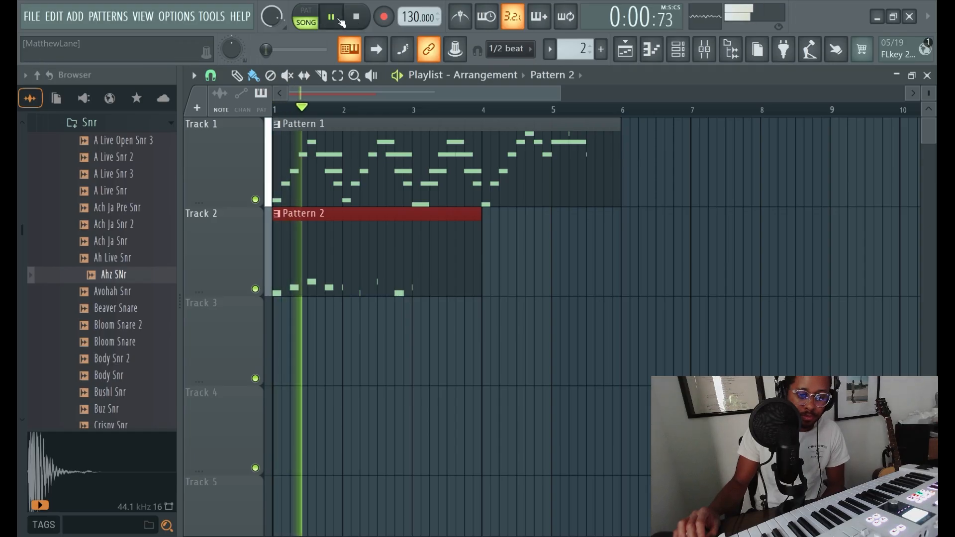
click(340, 21)
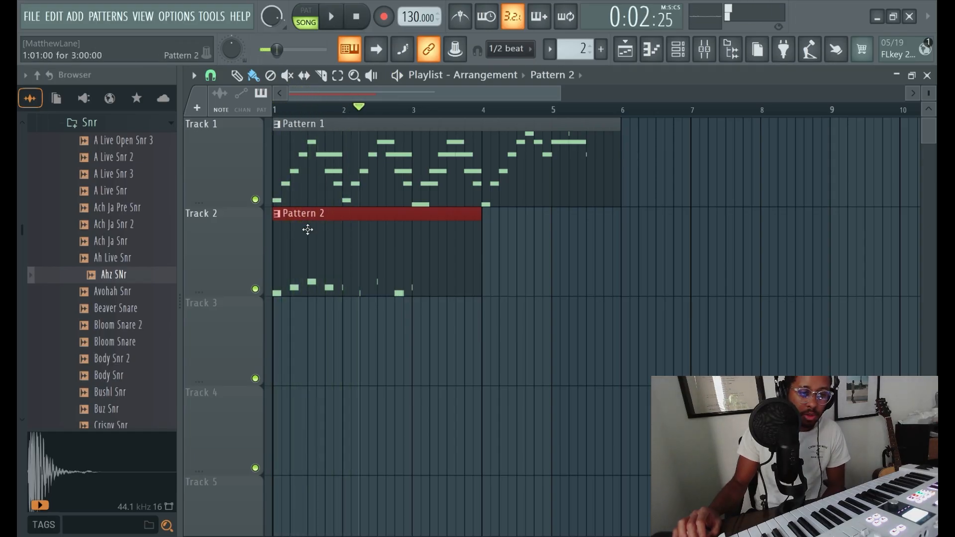
Add an Ach Ja Hat hit half a beat after beat 2 of Pattern 2's first bar, removing the trial hit before beat 2
double_click(321, 209)
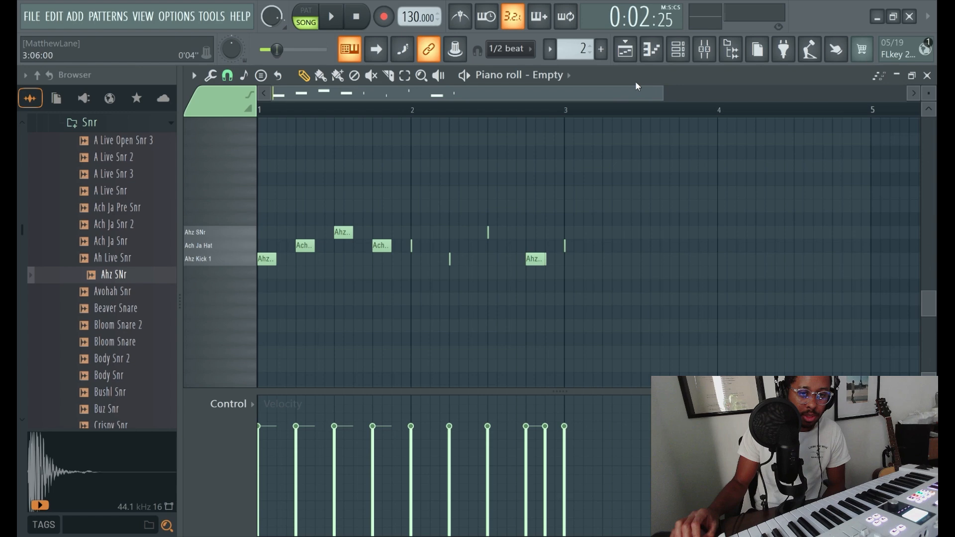
drag(662, 88, 490, 89)
click(293, 245)
key(space)
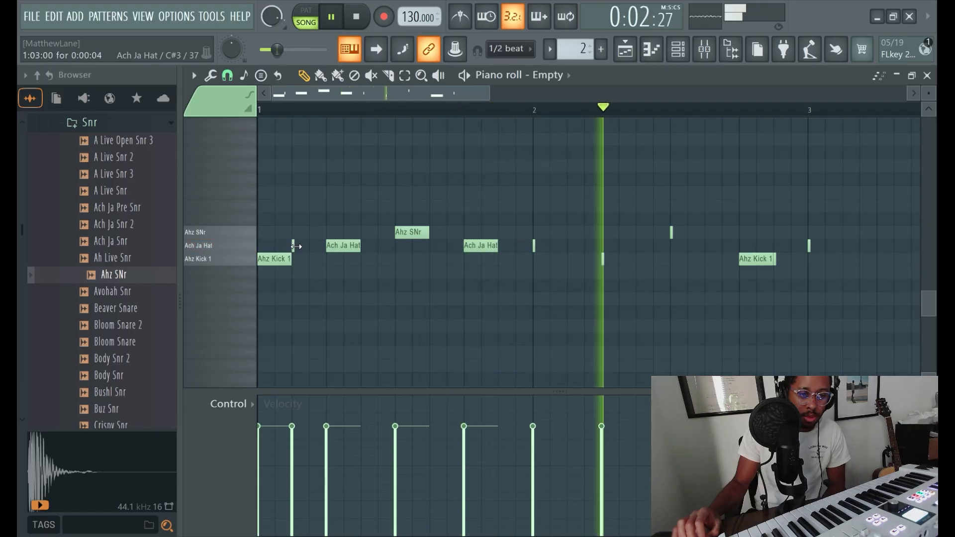
click(363, 246)
right_click(294, 246)
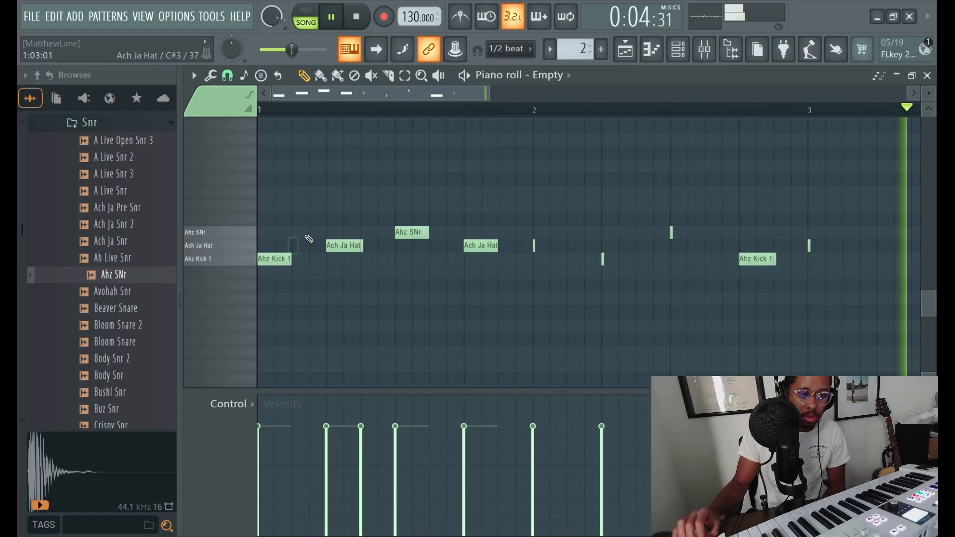
Add two Ach Ja Hat hits in bar 2, on beat 2 and half a beat after it, and replay the drums from the start
key(space)
key(space)
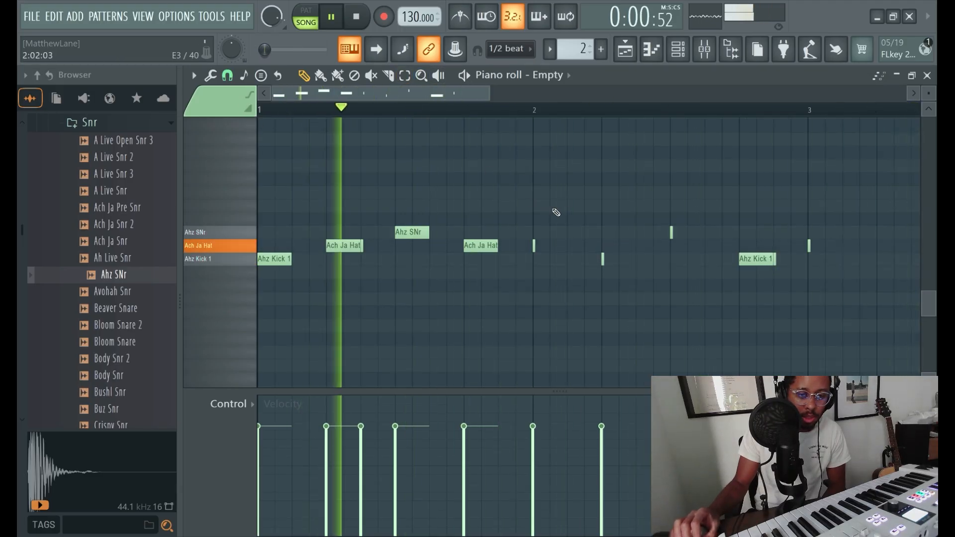
click(603, 245)
click(637, 246)
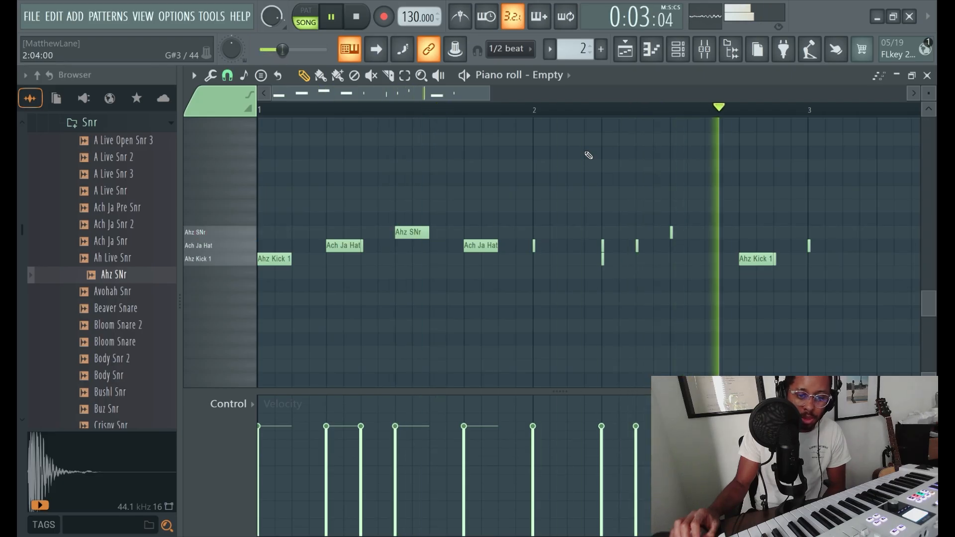
click(355, 15)
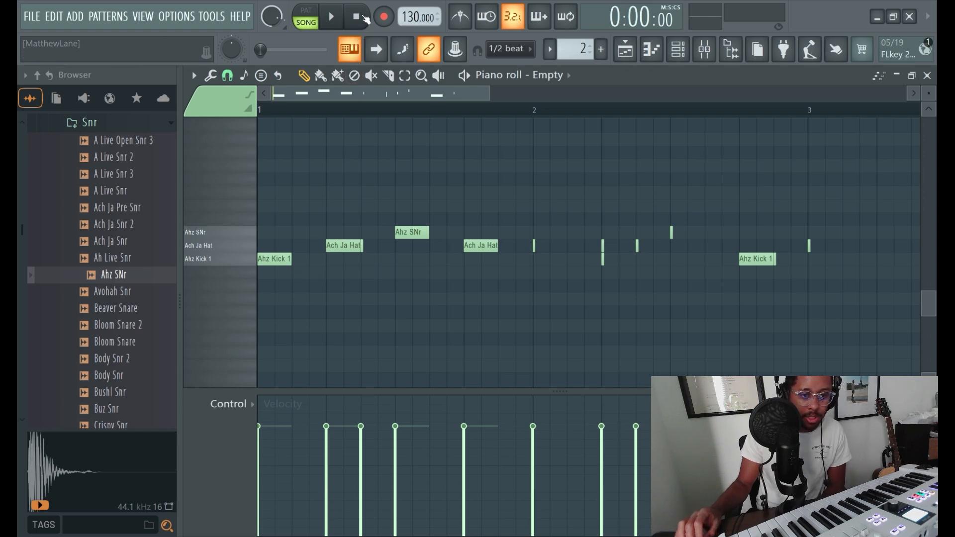
click(345, 18)
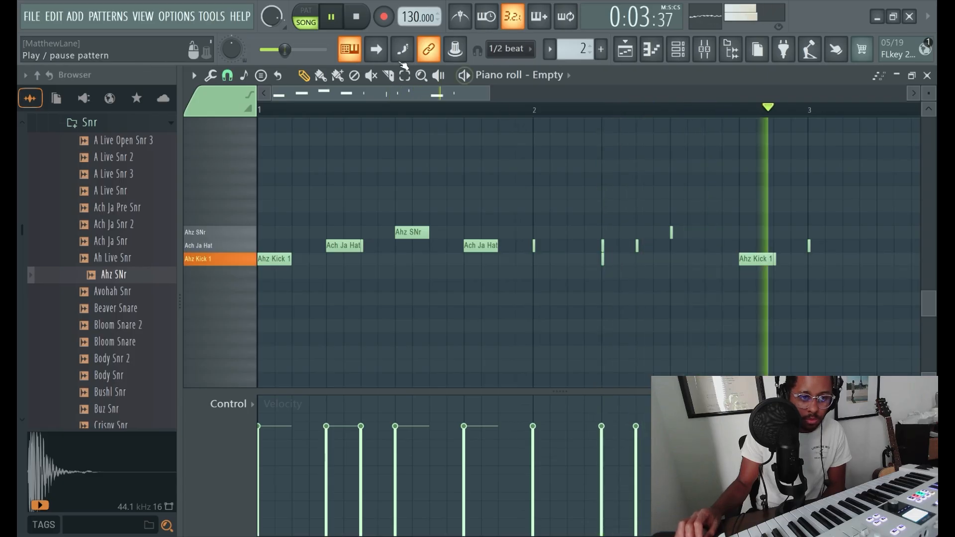
Stop the song playback and bring up the playlist arrangement with the Pattern 1 and Pattern 2 clips
click(355, 16)
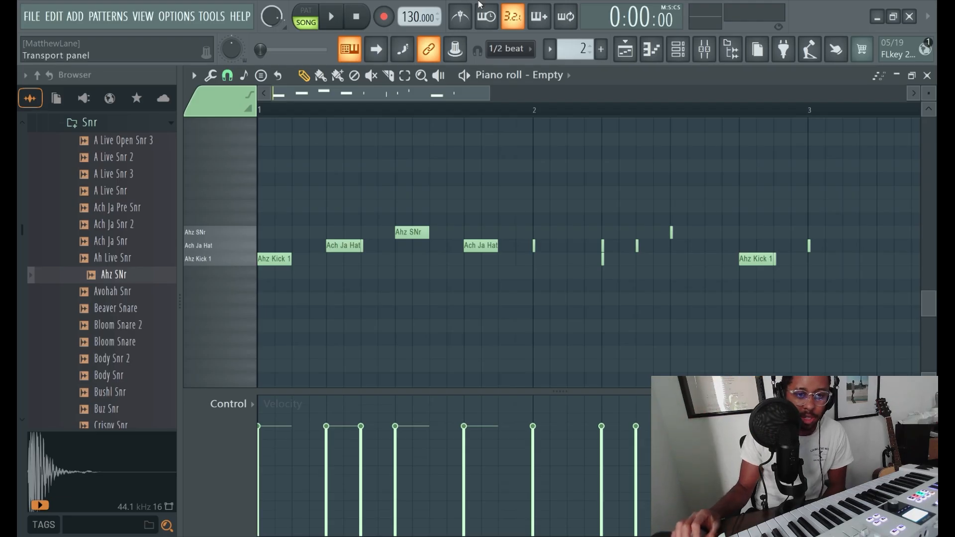
click(626, 48)
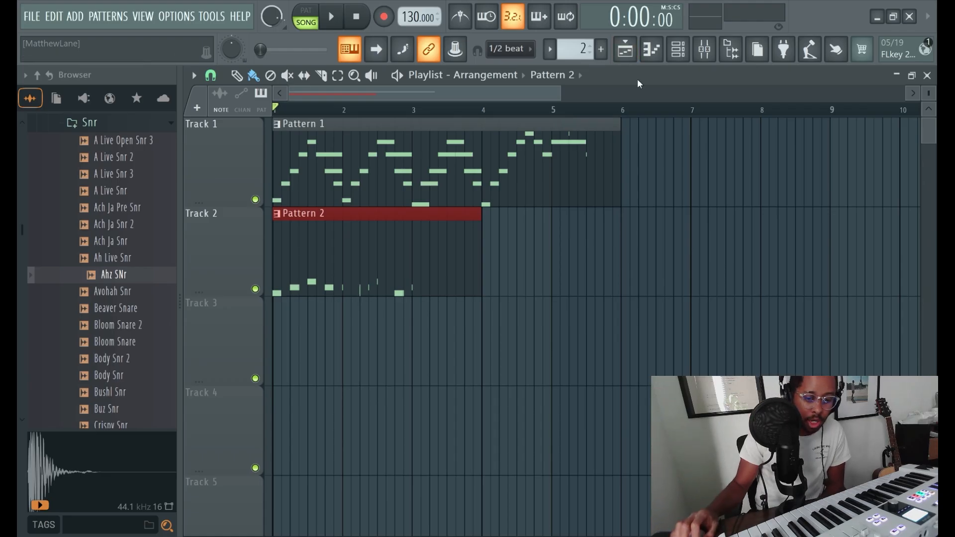
Switch to the browser and examine the Music Producer Starter Kit page's MIDI keyboard section, including its Arturia KeyLab Essential mk3 link
key(alt+Tab)
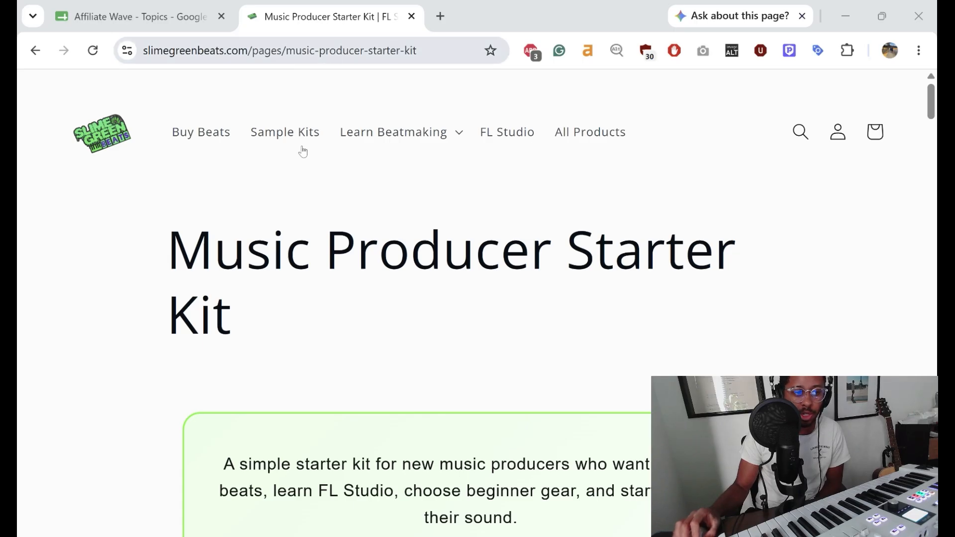
scroll(216, 207, down, 3)
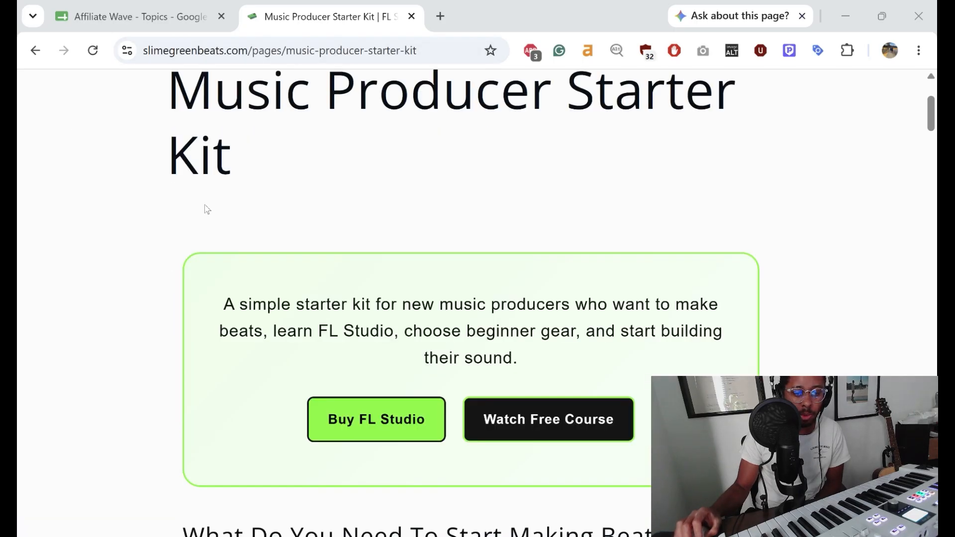
scroll(197, 202, down, 1)
scroll(190, 203, down, 2)
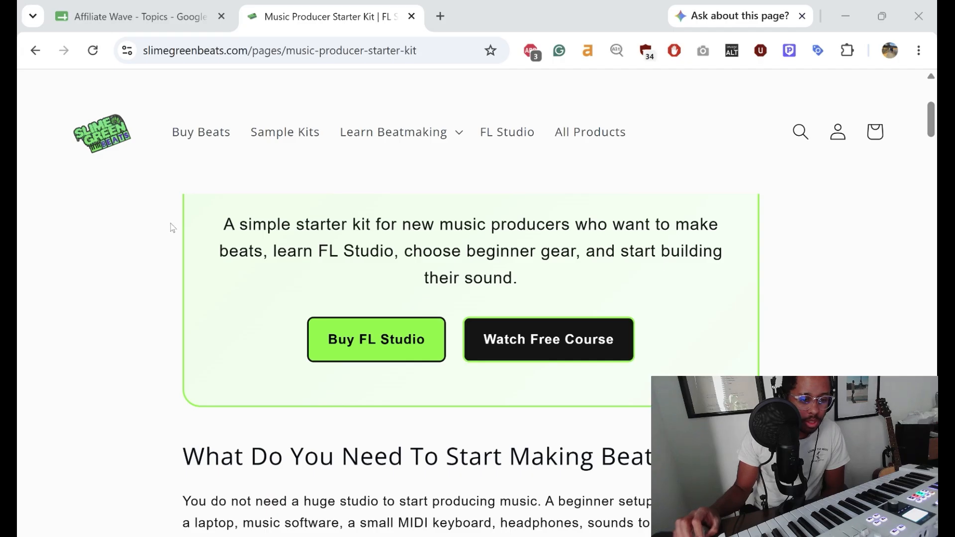
scroll(152, 238, down, 5)
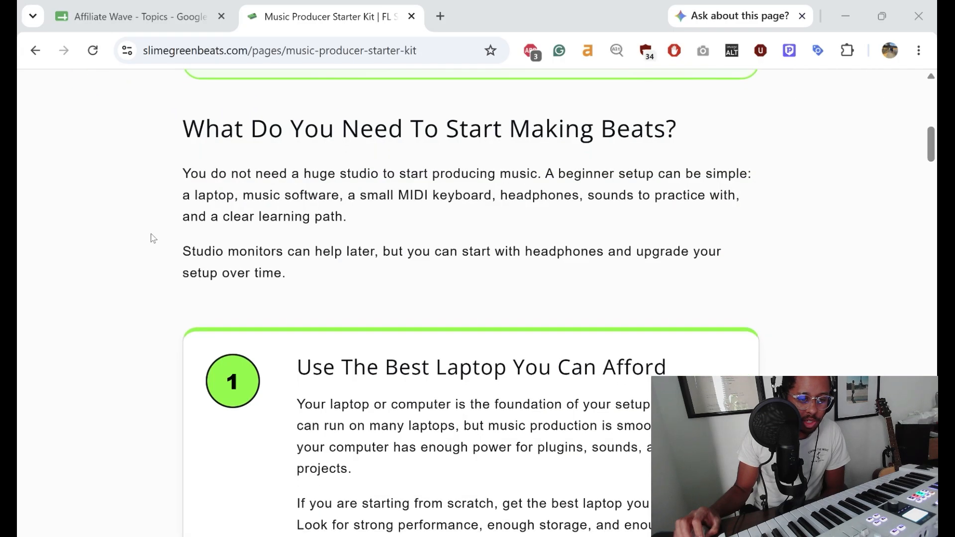
scroll(182, 230, down, 8)
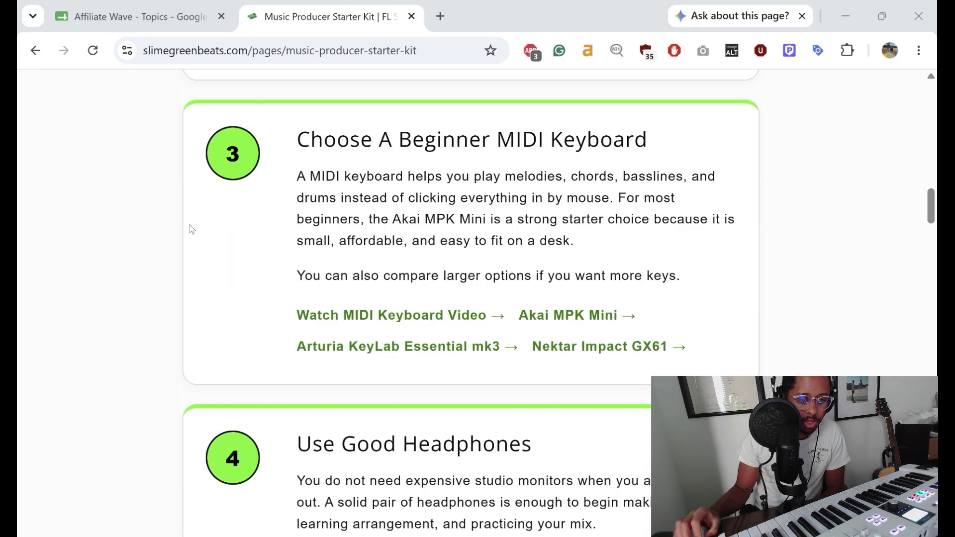
scroll(301, 246, down, 2)
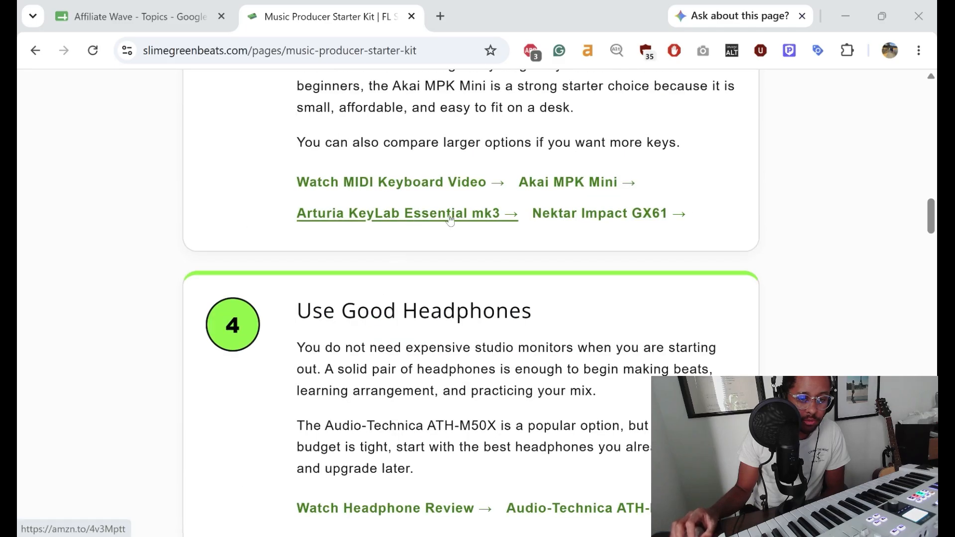
scroll(141, 240, up, 1)
scroll(458, 249, up, 2)
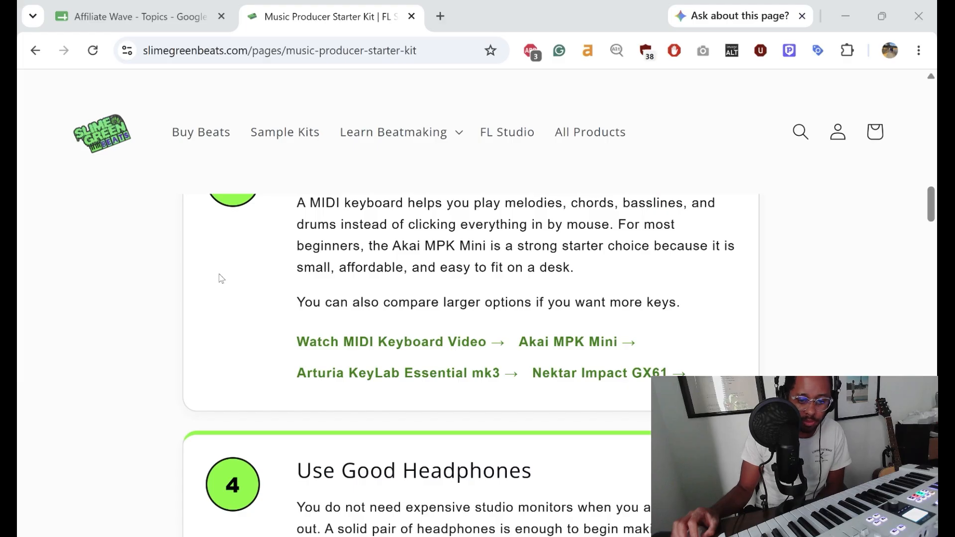
scroll(224, 278, up, 2)
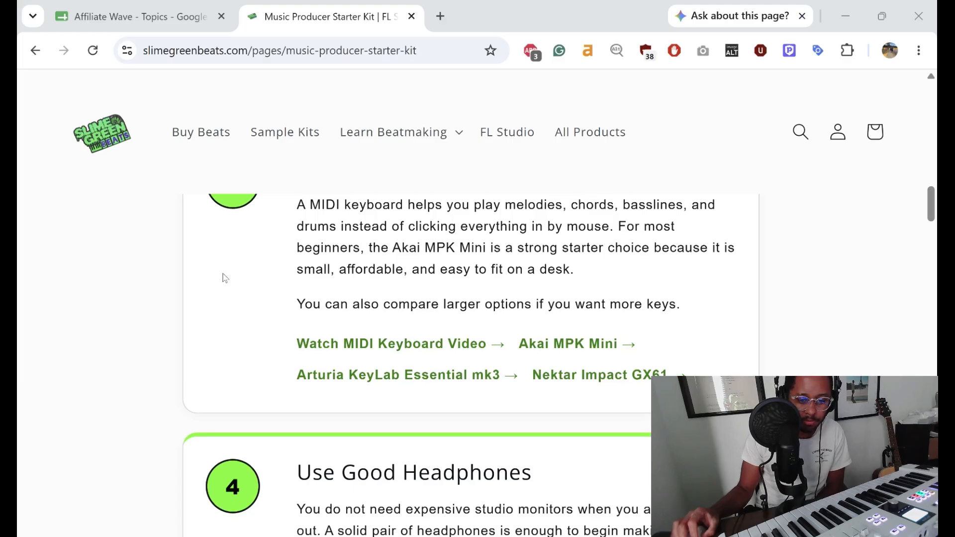
scroll(239, 286, down, 1)
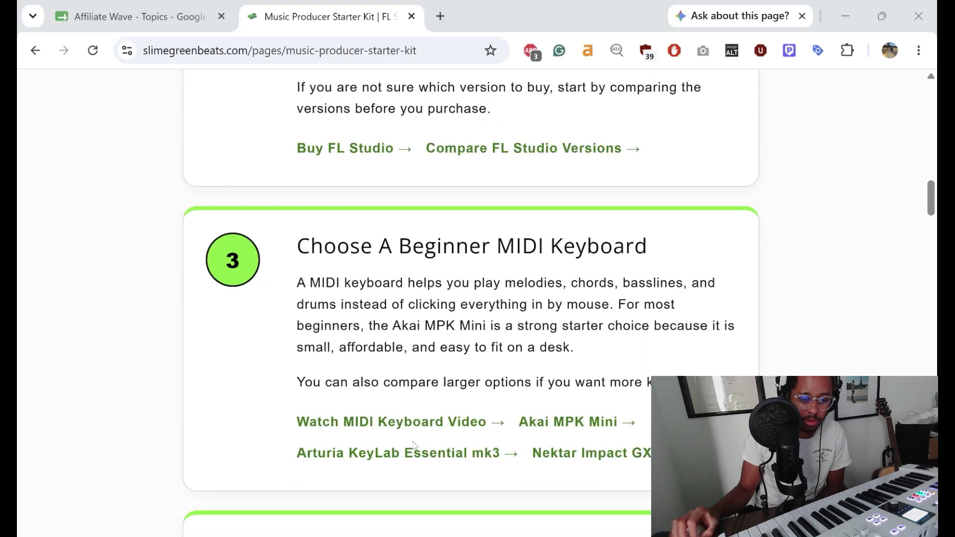